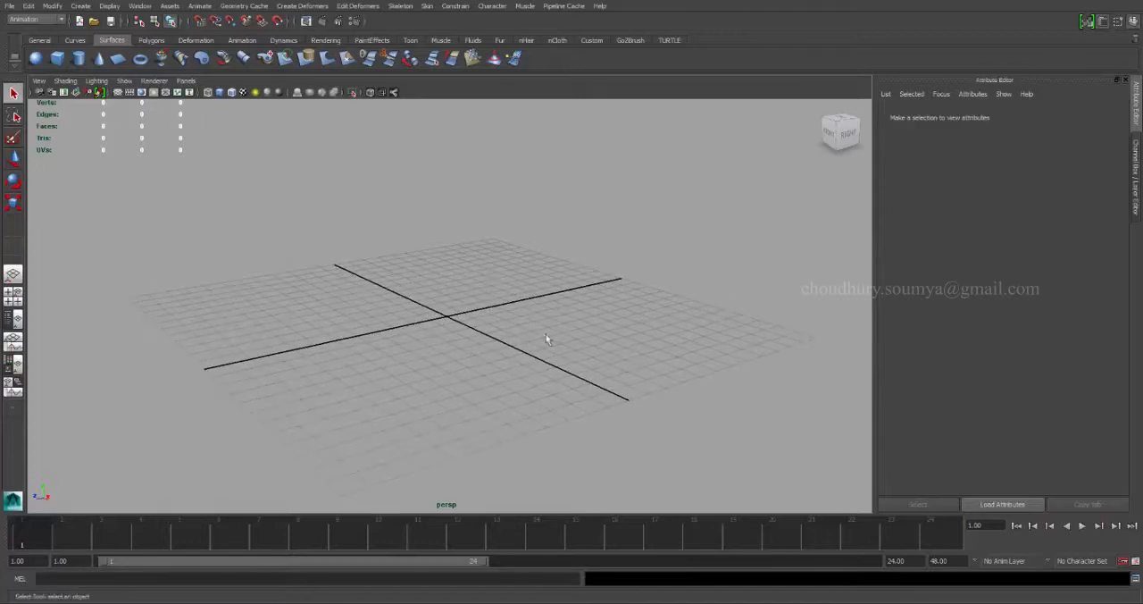
Draw a bent three-joint chain in the side view, starting at about Y 8.0, Z -3.6 and ending just above the ground line.
key("space")
key("space")
middle_click_drag(557, 308, 606, 334, "alt")
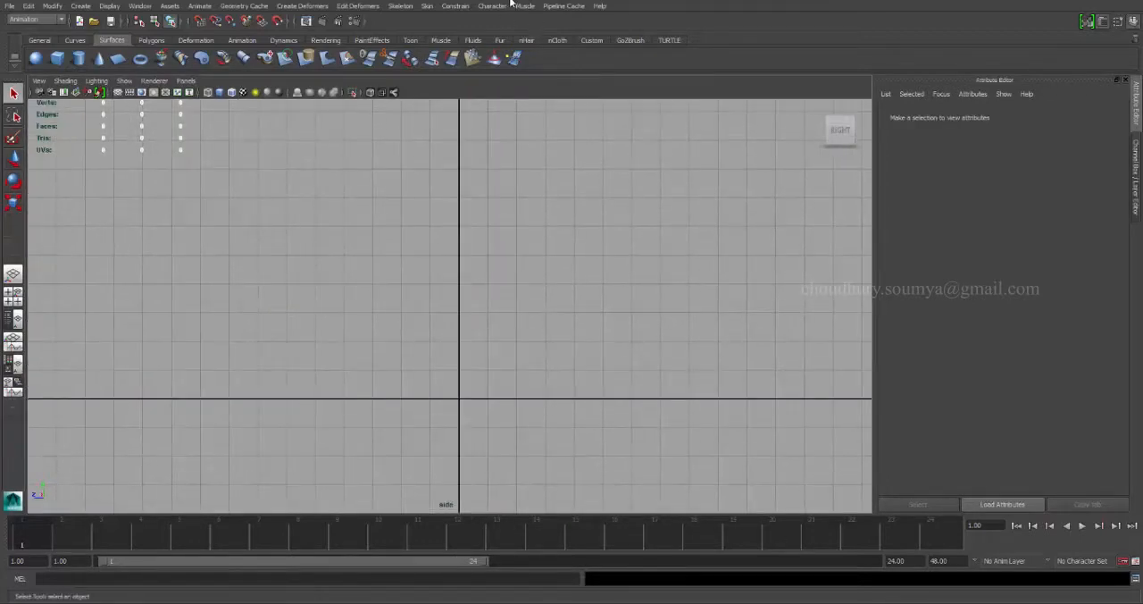
left_click(411, 6)
left_click(409, 28)
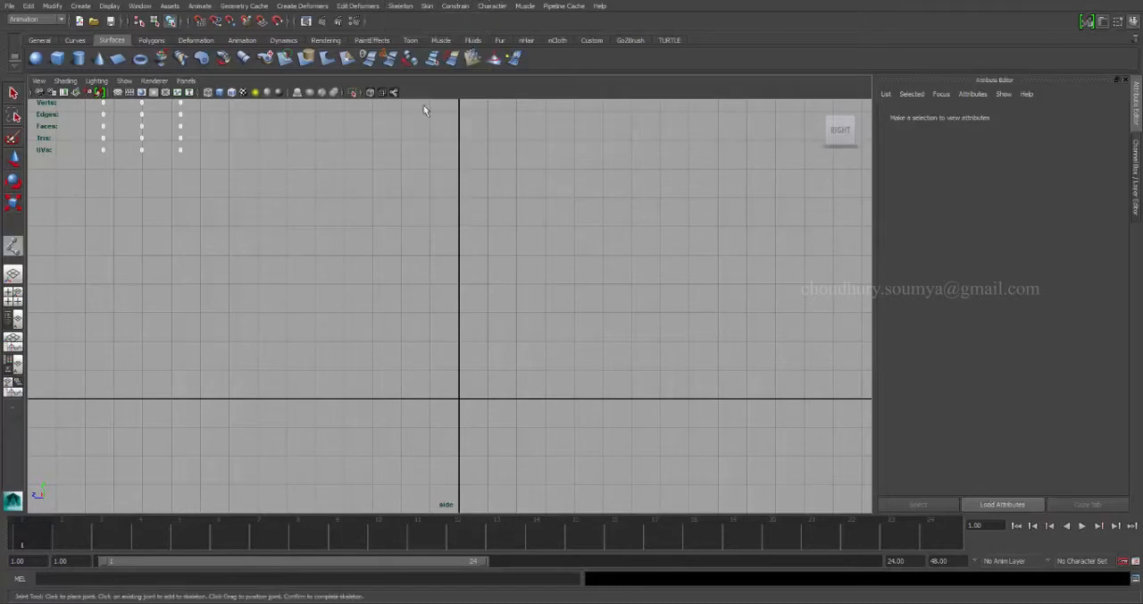
left_click(561, 168)
left_click_drag(661, 266, 653, 275)
left_click(491, 367)
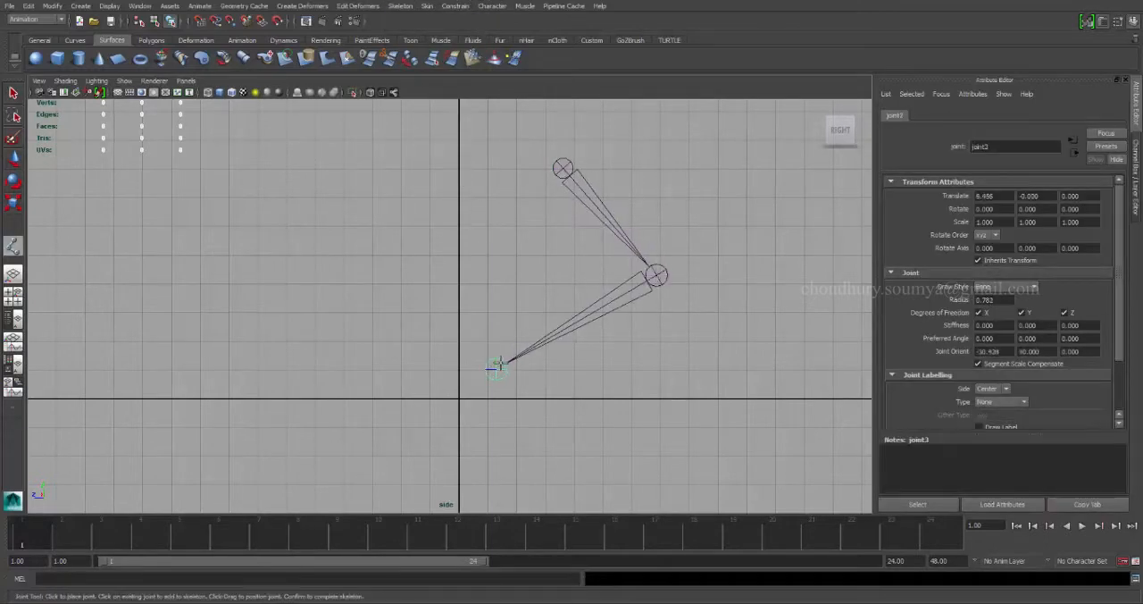
key("Return")
key("w")
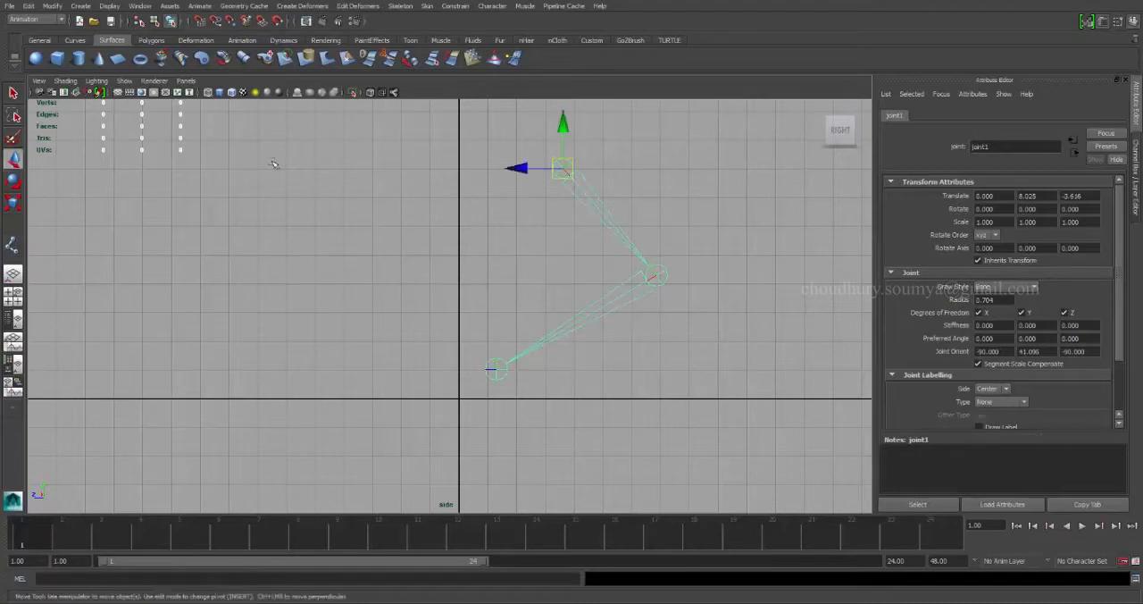
Freeze the joint chain's translate, rotate, scale and joint orient values, and deselect it.
left_click(53, 6)
left_click(147, 46)
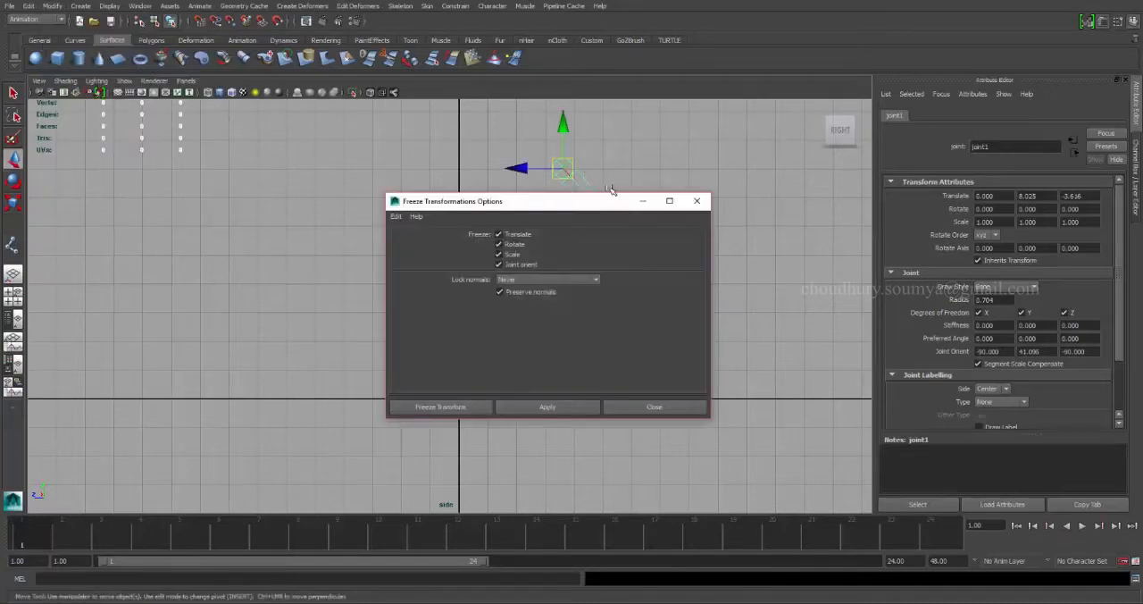
left_click(443, 408)
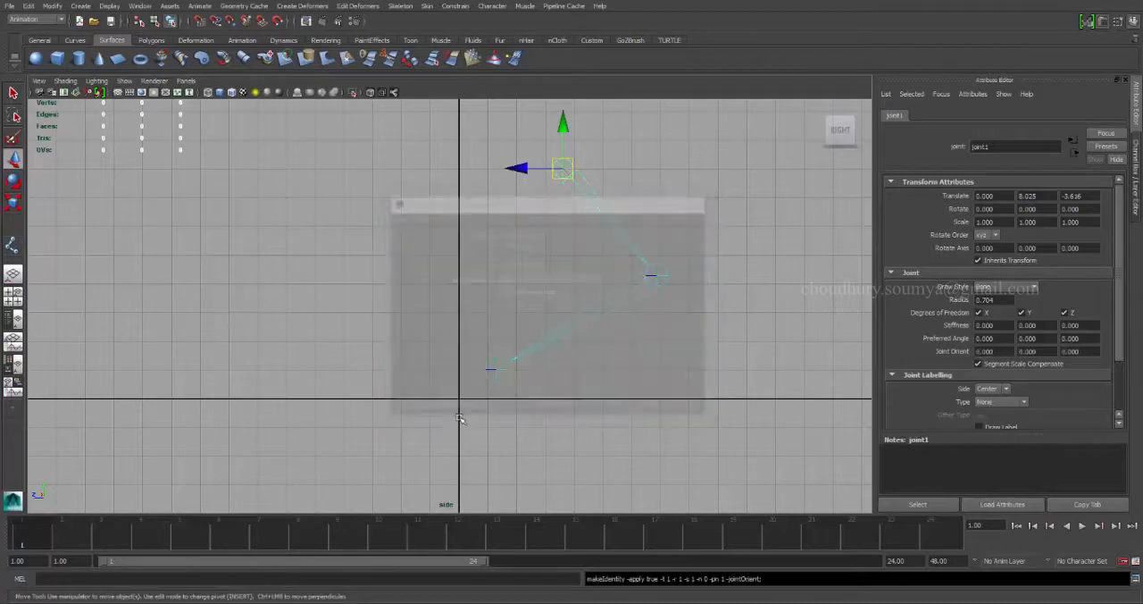
left_click(437, 198)
Create a single-chain IK handle from the upper root joint to the lower end joint.
left_click(455, 7)
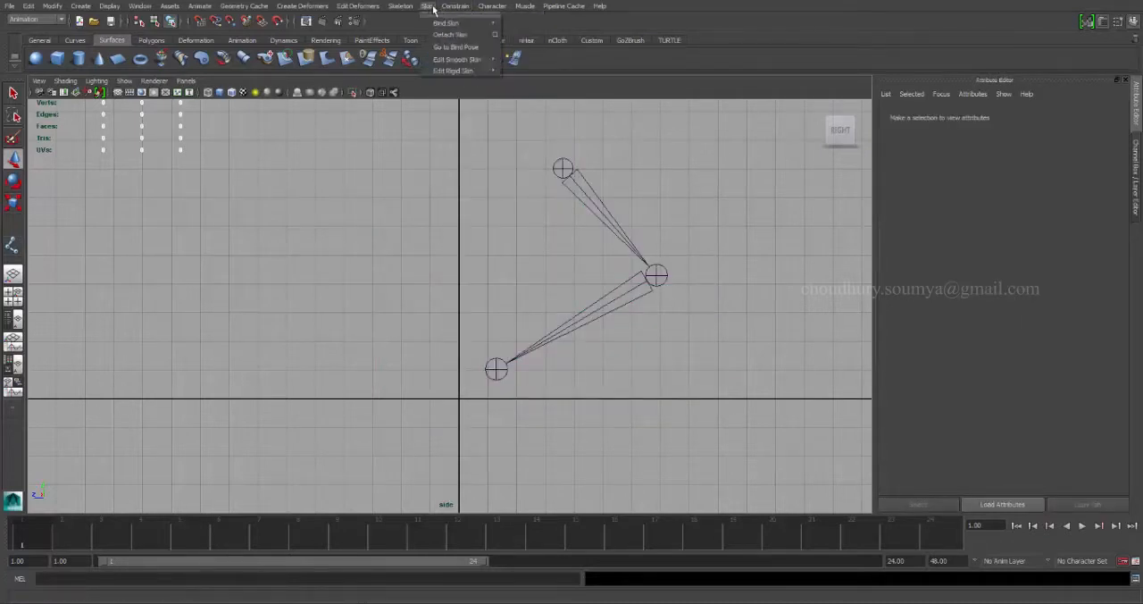
mouse_move(403, 11)
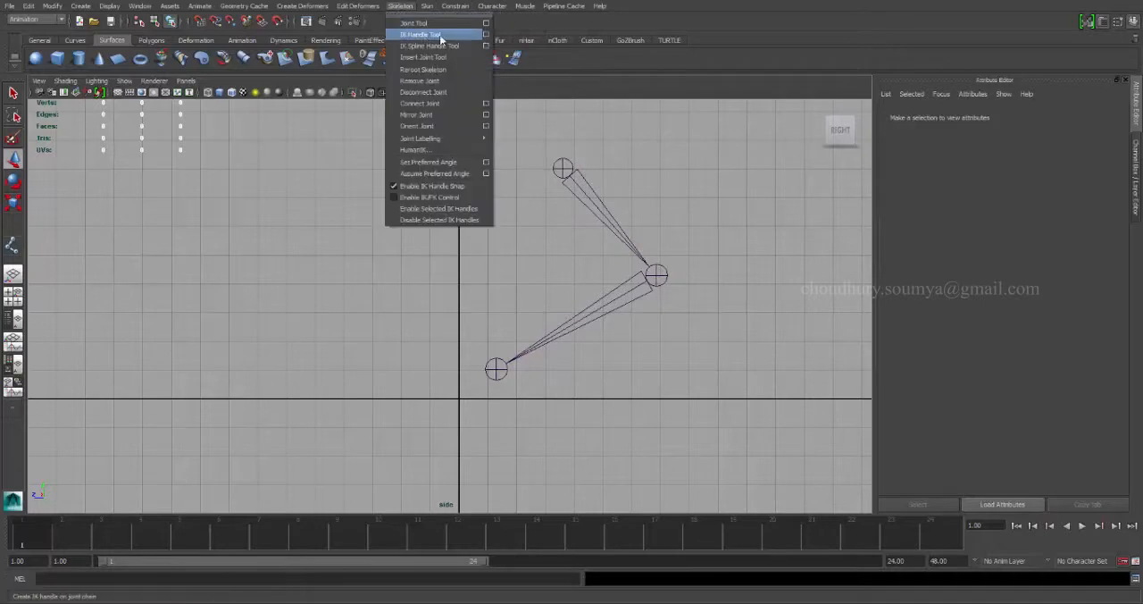
left_click(426, 32)
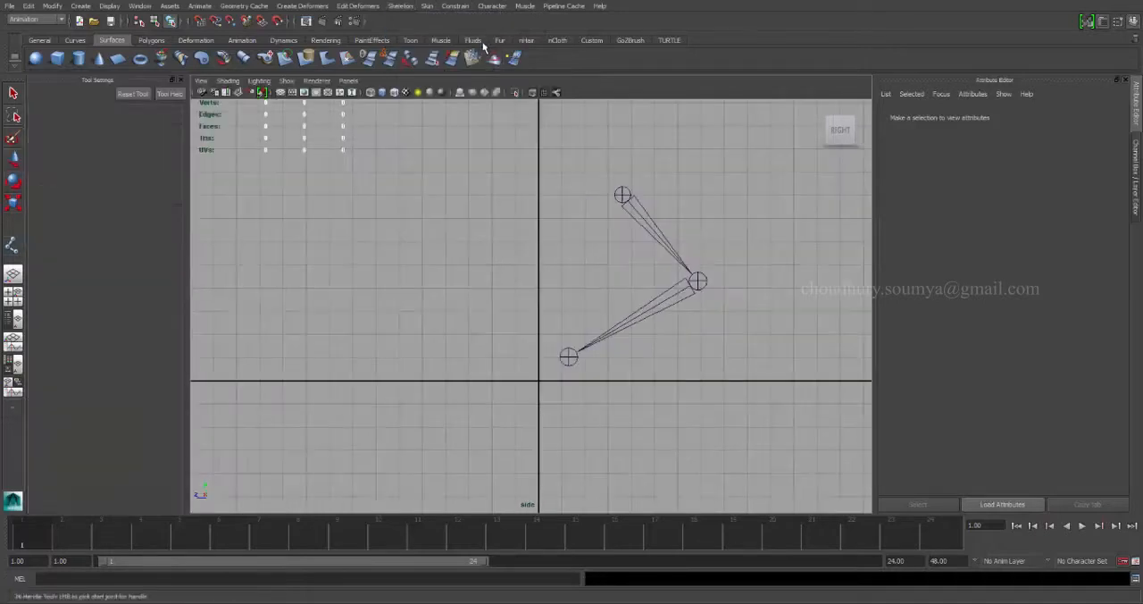
left_click(569, 356)
key("w")
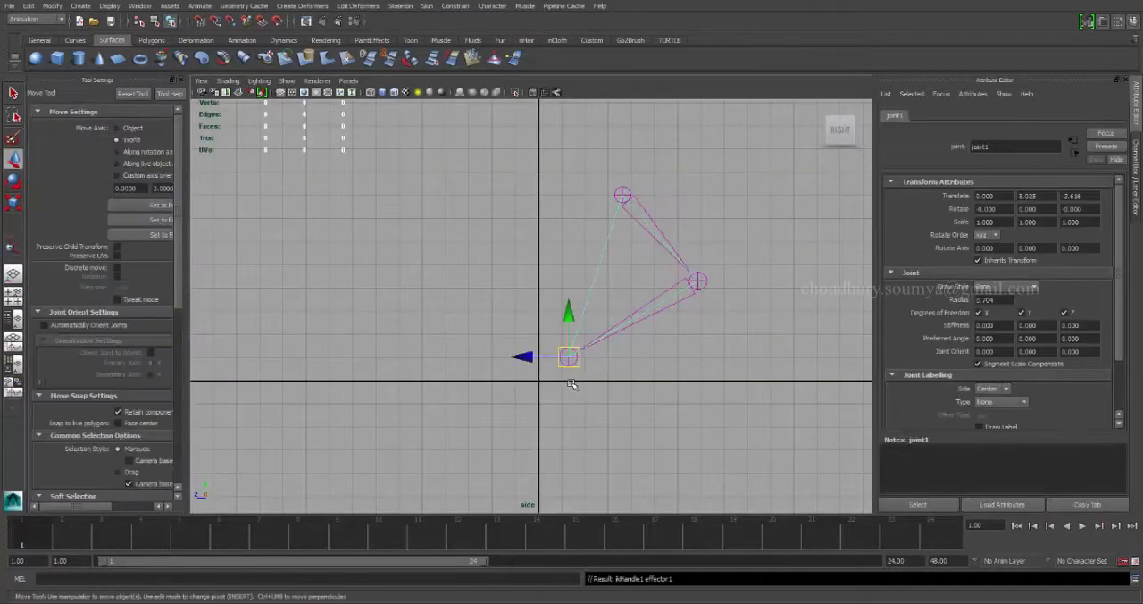
Test the IK handle by moving it slightly, undo the move and deselect it.
mouse_move(574, 353)
left_mouse_down()
mouse_move(596, 334)
mouse_move(562, 358)
left_mouse_up()
key("ctrl+z")
left_click(447, 290)
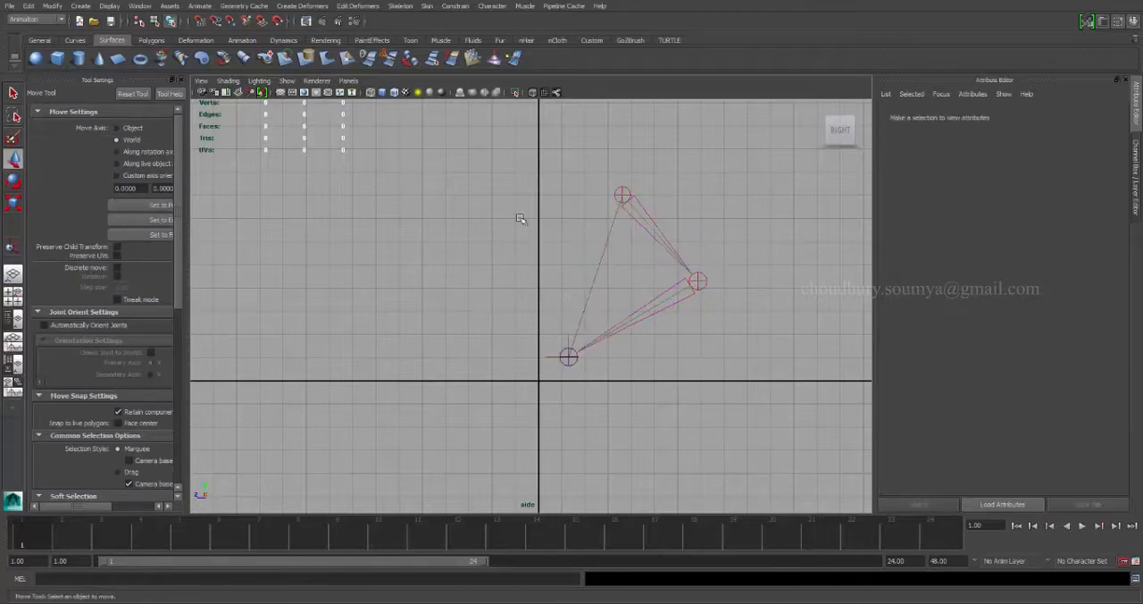
Create a polygon cube and centre it on the lower end joint as a foot control.
left_click(151, 40)
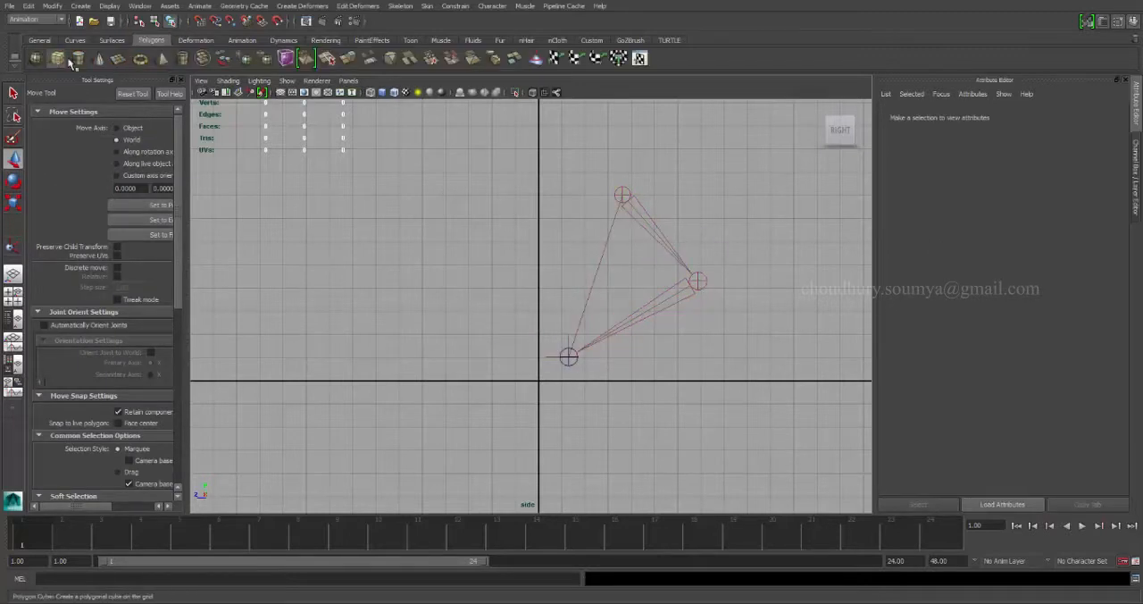
left_click(57, 58)
mouse_move(551, 381)
left_mouse_down()
mouse_move(493, 373)
mouse_move(491, 324)
left_mouse_up()
key("space")
key("space")
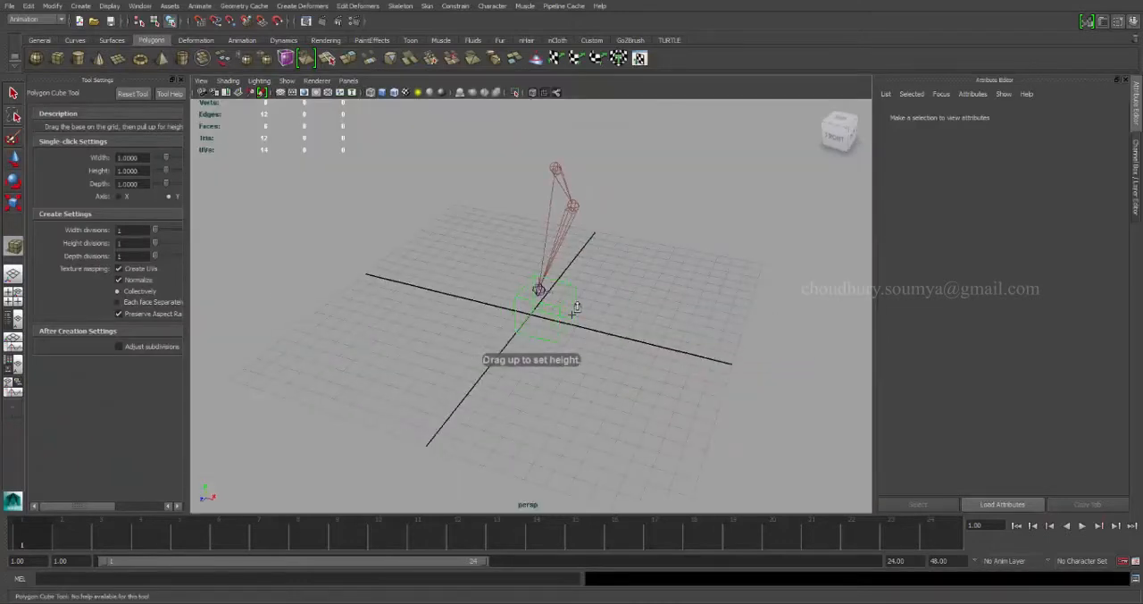
left_click_drag(574, 315, 545, 286)
mouse_move(616, 314)
left_mouse_down("alt")
mouse_move(722, 309)
mouse_move(604, 350)
mouse_move(607, 329)
left_mouse_up("alt")
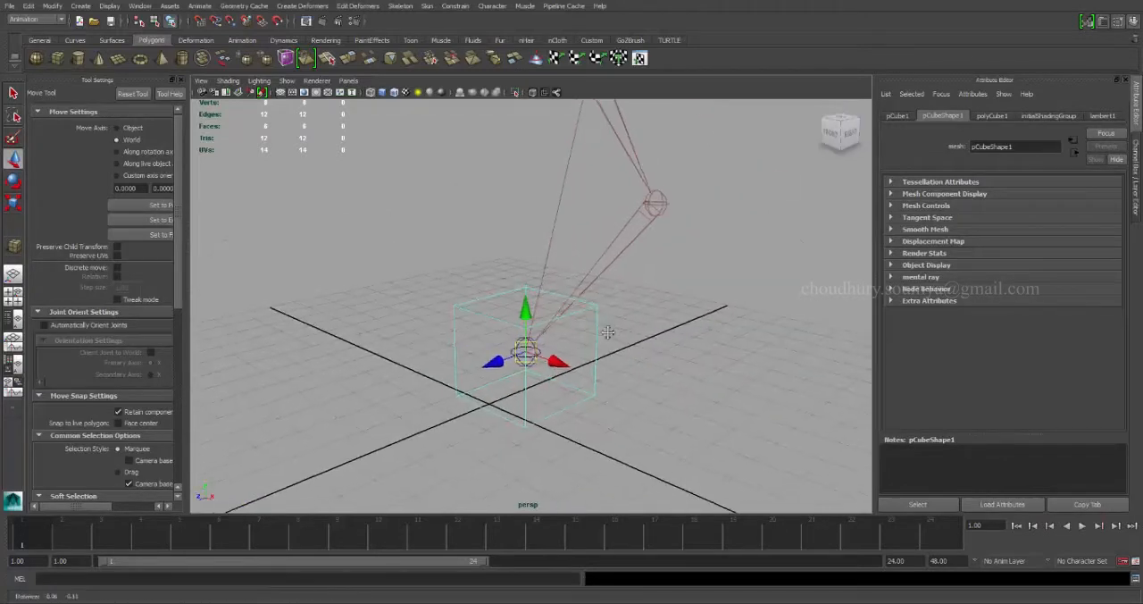
Freeze the transformations of the cube around the end joint.
left_click(52, 6)
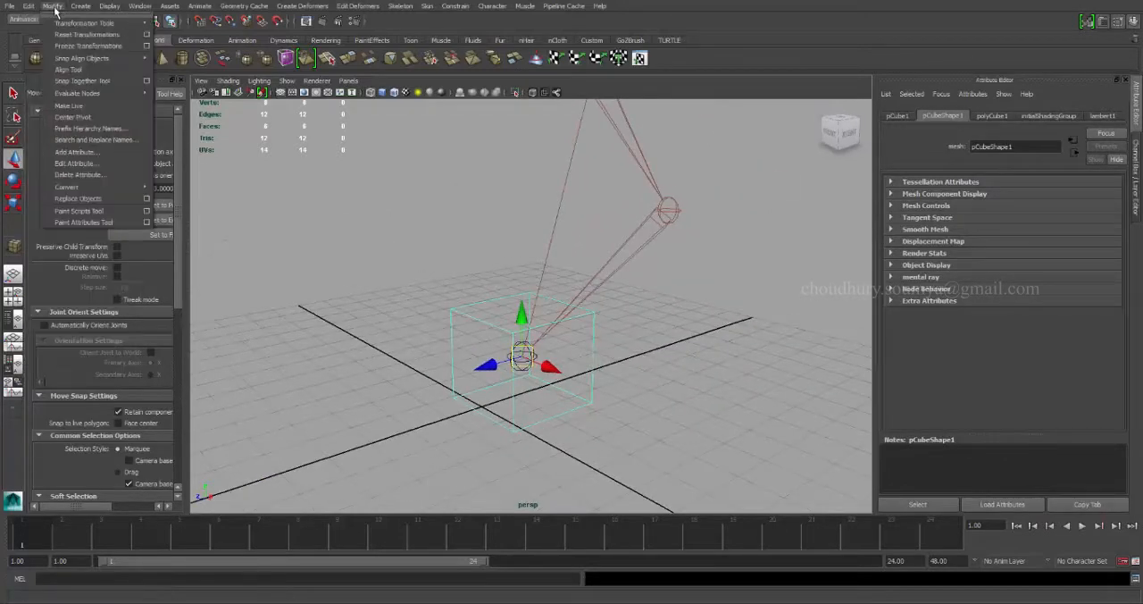
left_click(87, 45)
left_click_drag(590, 241, 636, 234, "alt")
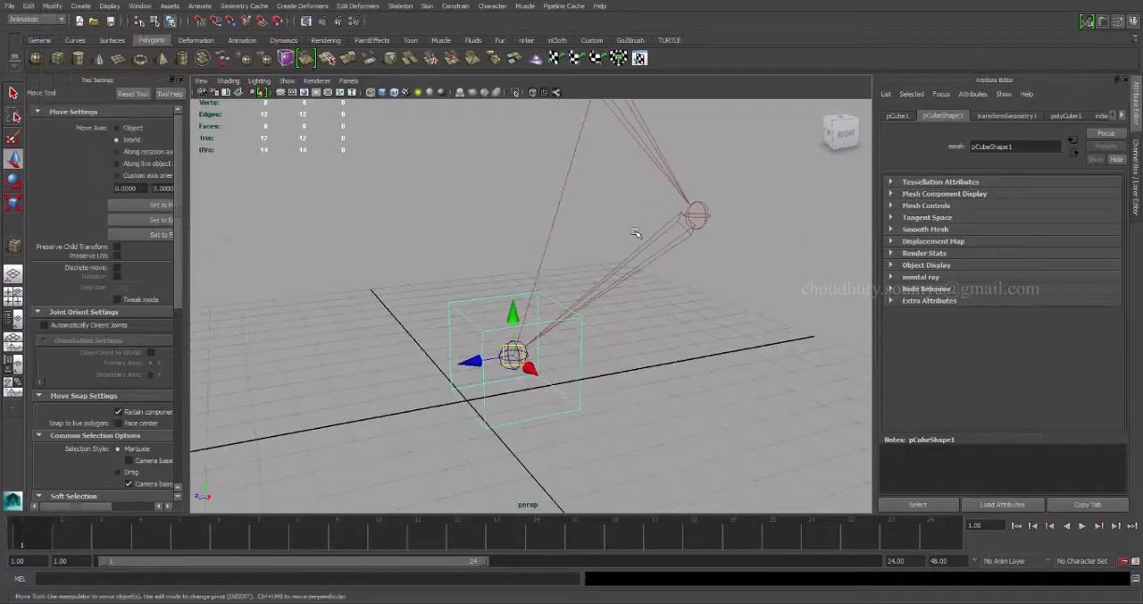
Enable drawing overrides for the cube's shape, set its override colour to red and deselect it.
left_click(924, 253)
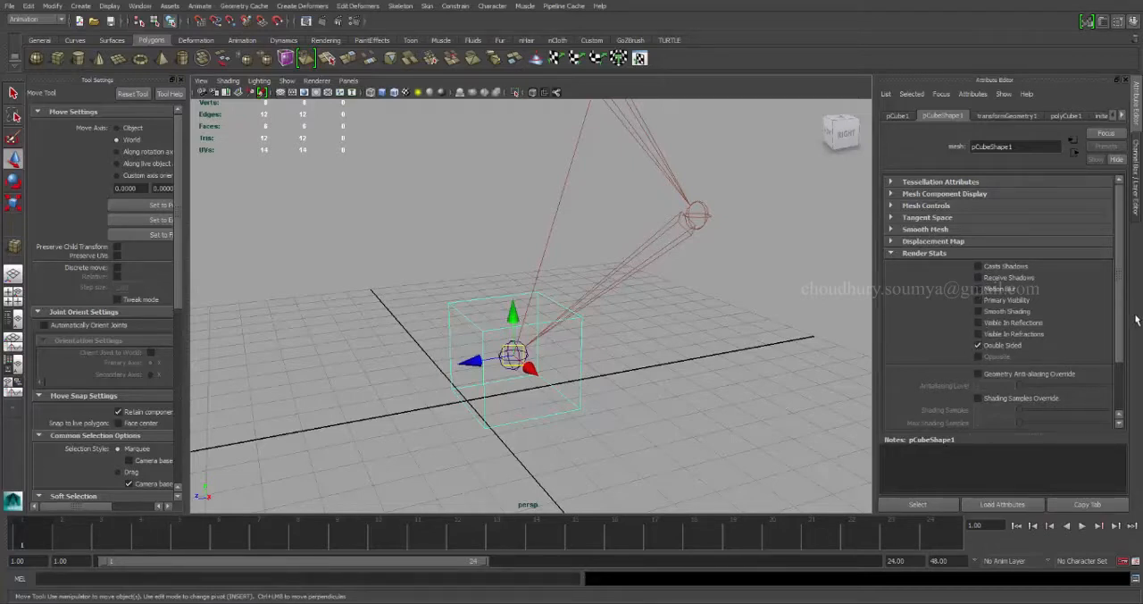
left_click_drag(1122, 326, 1131, 399)
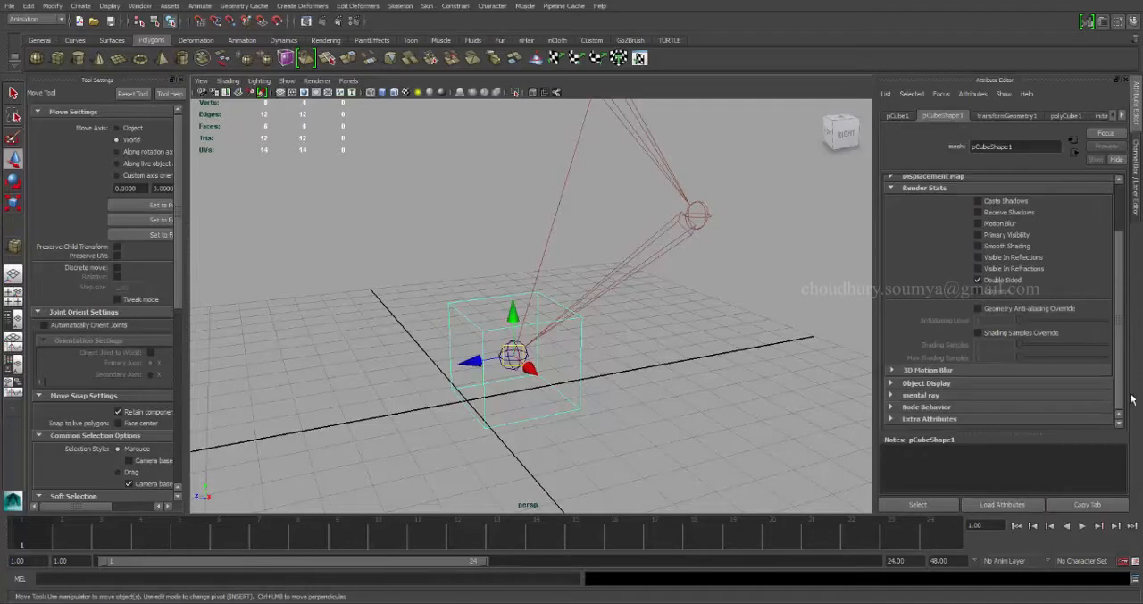
left_click(920, 383)
left_click_drag(1121, 355, 1118, 415)
left_click(909, 380)
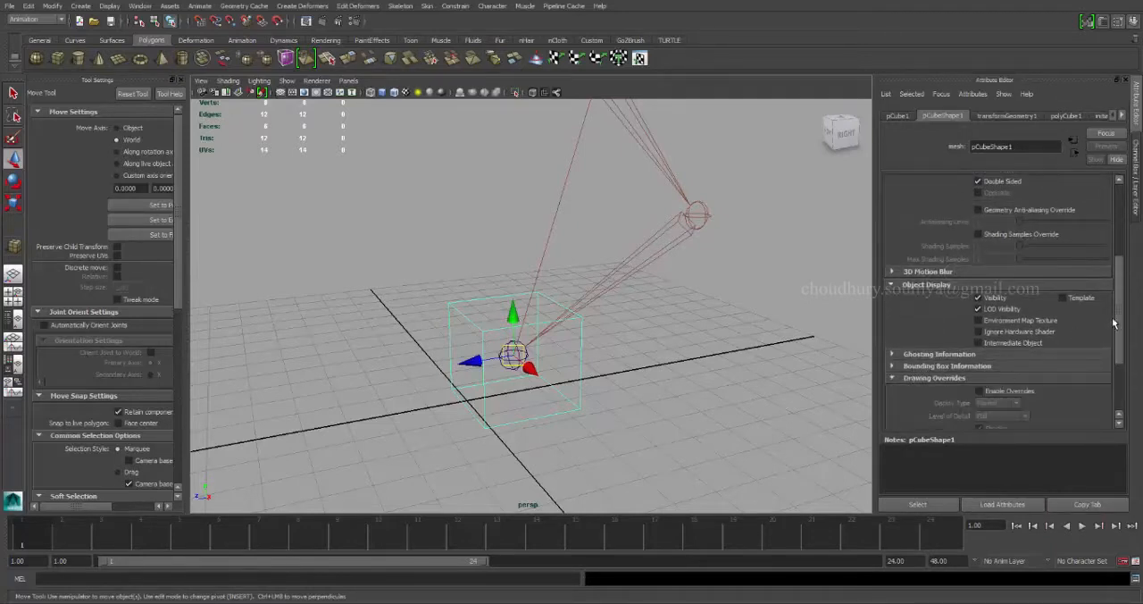
left_click_drag(1117, 324, 1120, 370)
left_click(979, 286)
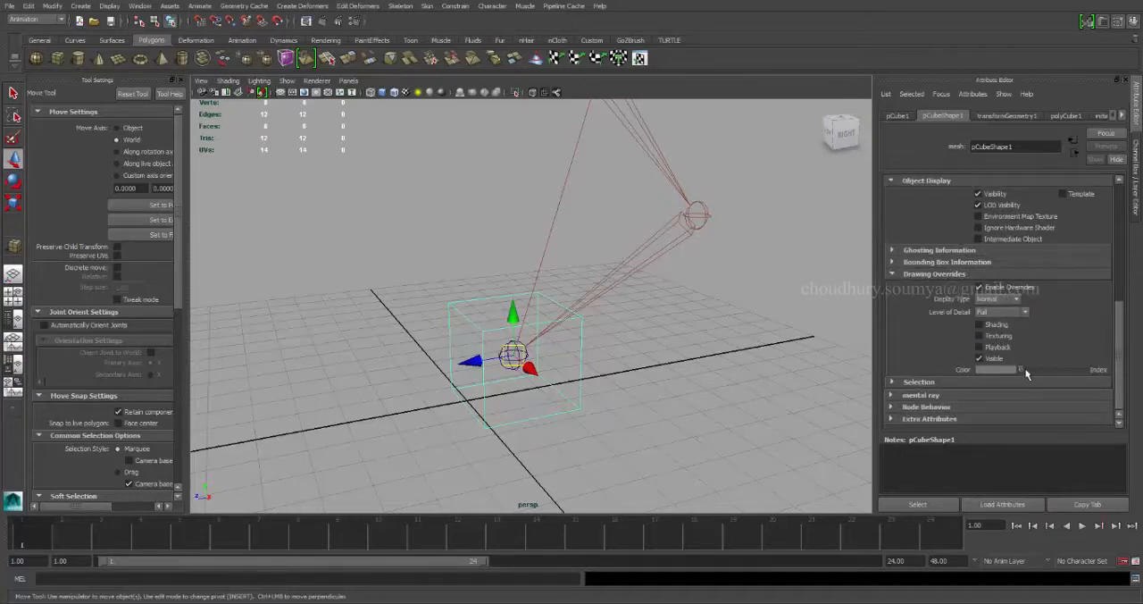
left_click_drag(1026, 374, 1050, 375)
left_click(676, 384)
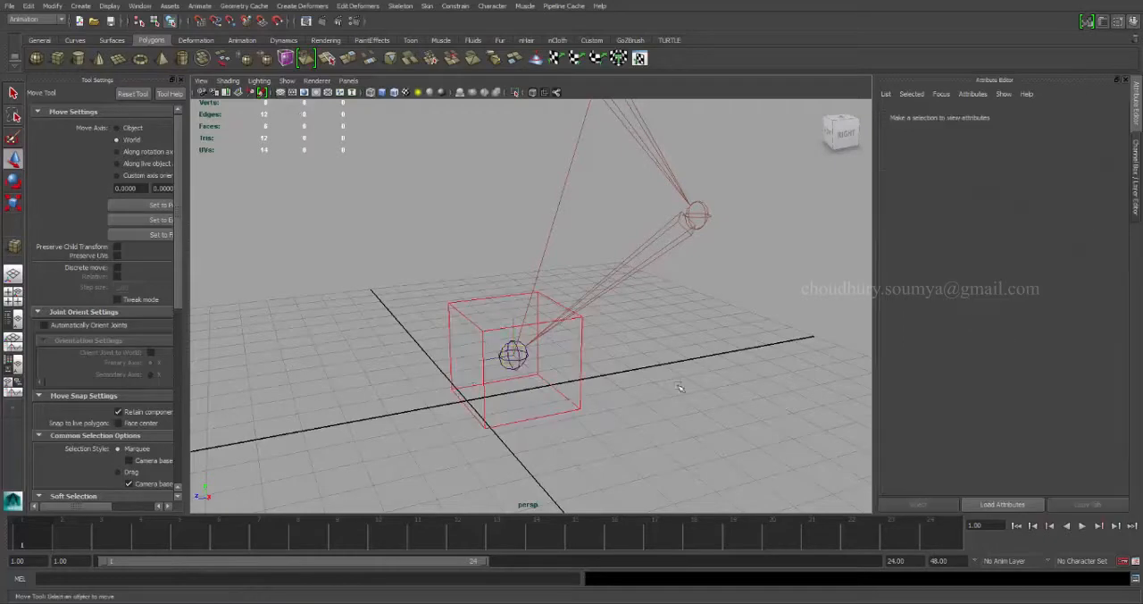
Select the red cube and show its channels in place of the detailed attributes.
scroll(677, 341, "down", 3)
left_click(538, 376)
left_click_drag(538, 390, 589, 398, "alt")
key("ctrl+space")
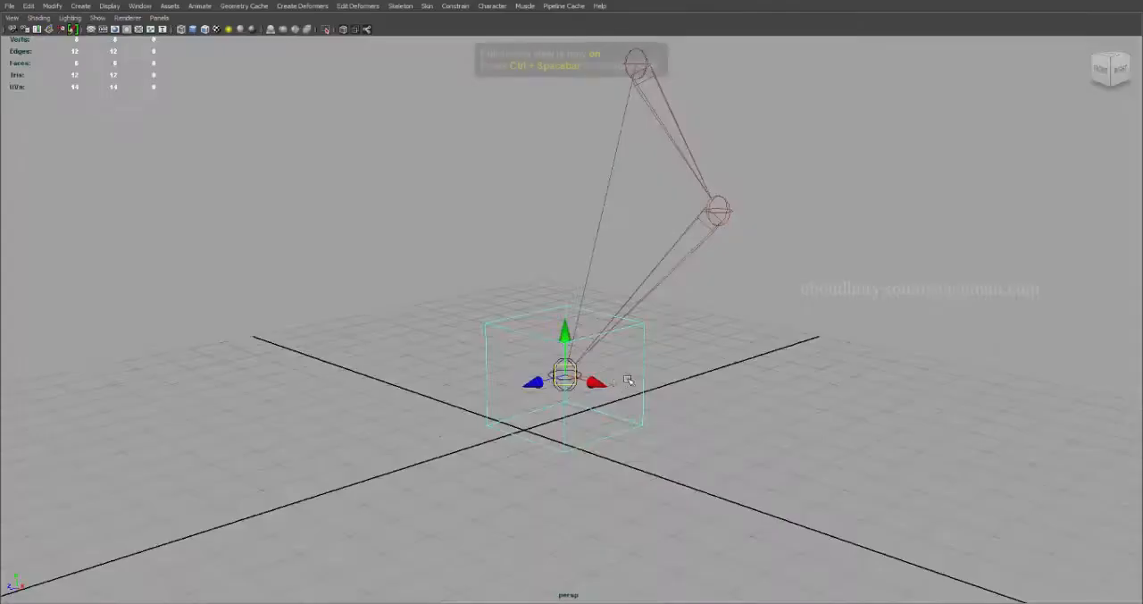
key("ctrl+space")
mouse_move(671, 373)
left_mouse_down("alt")
mouse_move(609, 356)
mouse_move(660, 373)
left_mouse_up("alt")
scroll(609, 356, "up", 3)
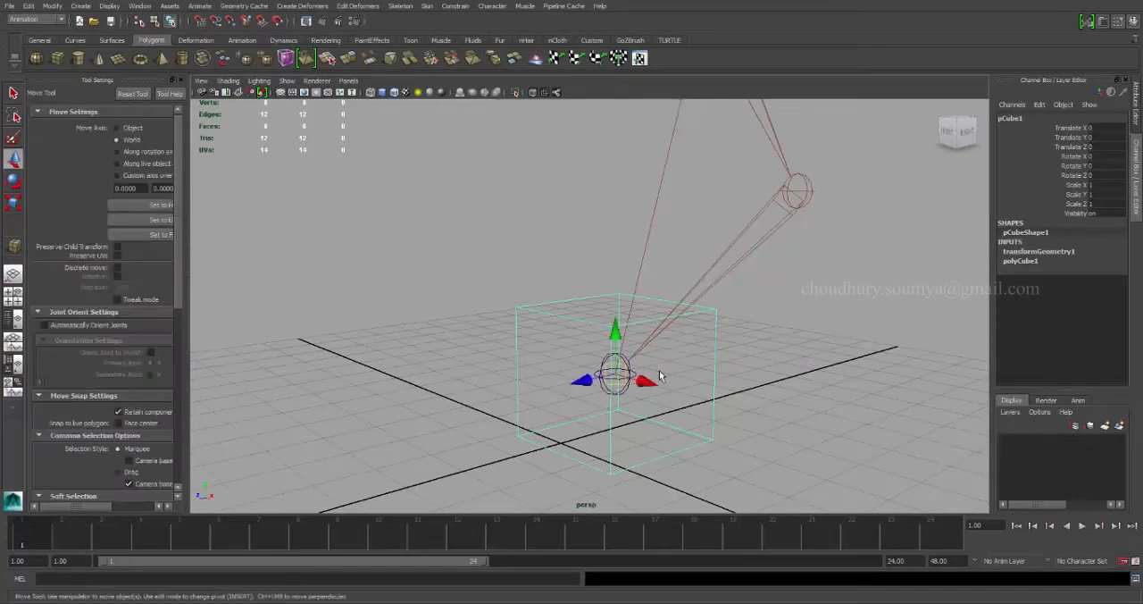
Point-constrain the IK handle to the red cube with Maintain offset on, all axes and weight 1.
key("q")
left_click_drag(594, 349, 598, 341, "alt")
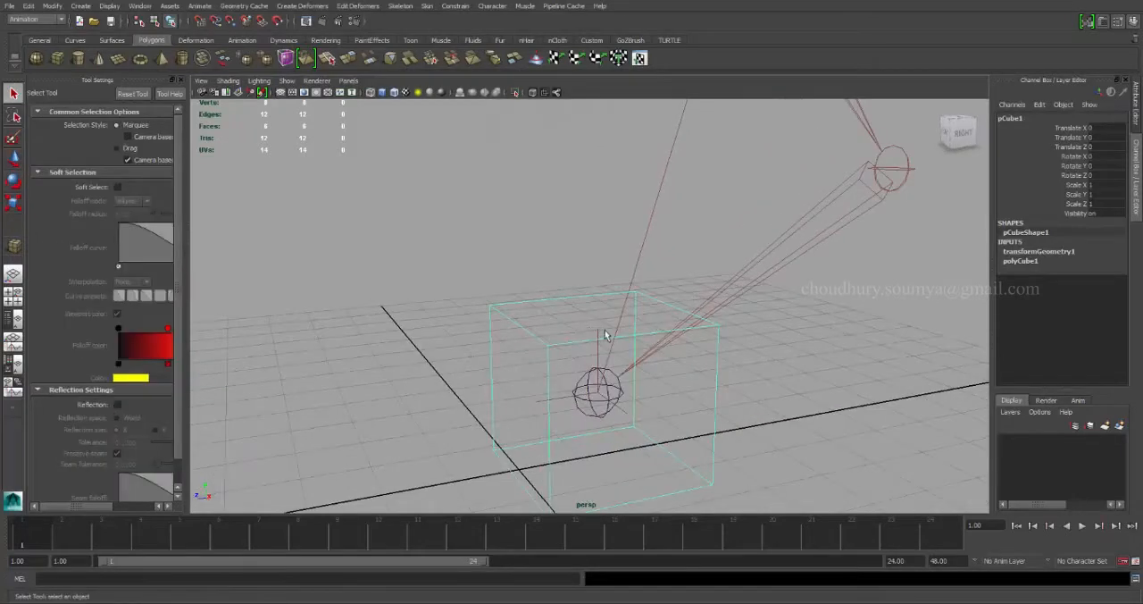
left_click(606, 336)
left_click(456, 6)
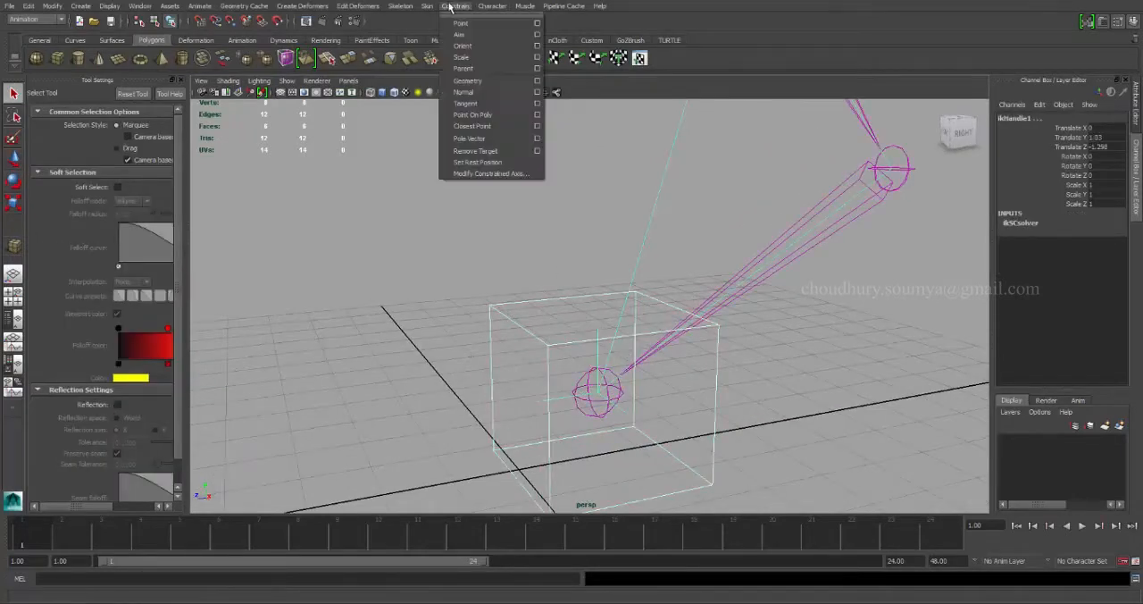
left_click(537, 23)
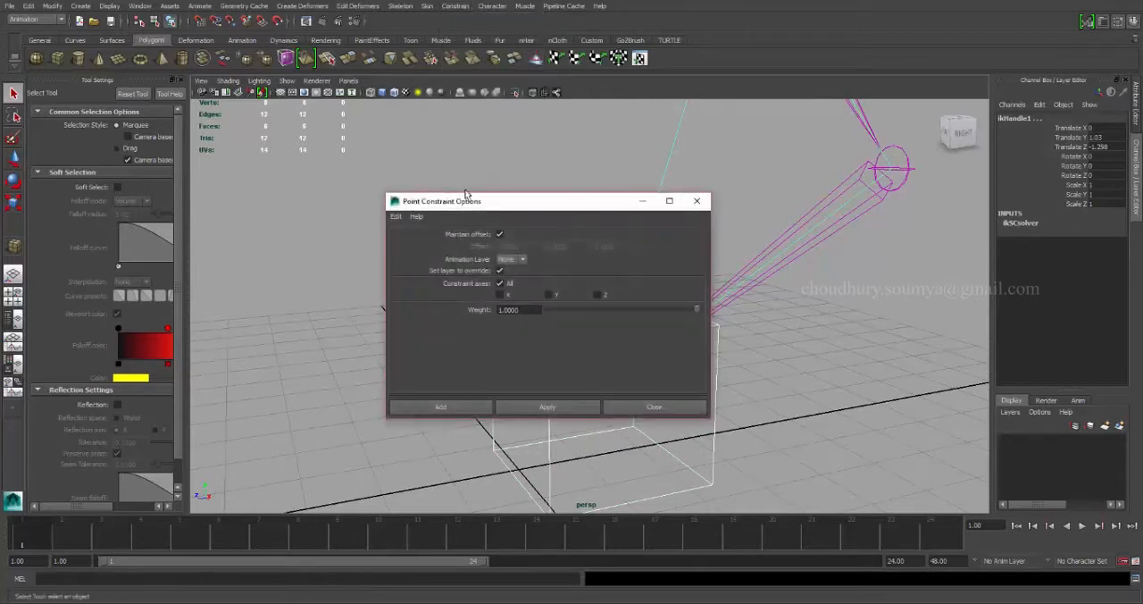
left_click(440, 406)
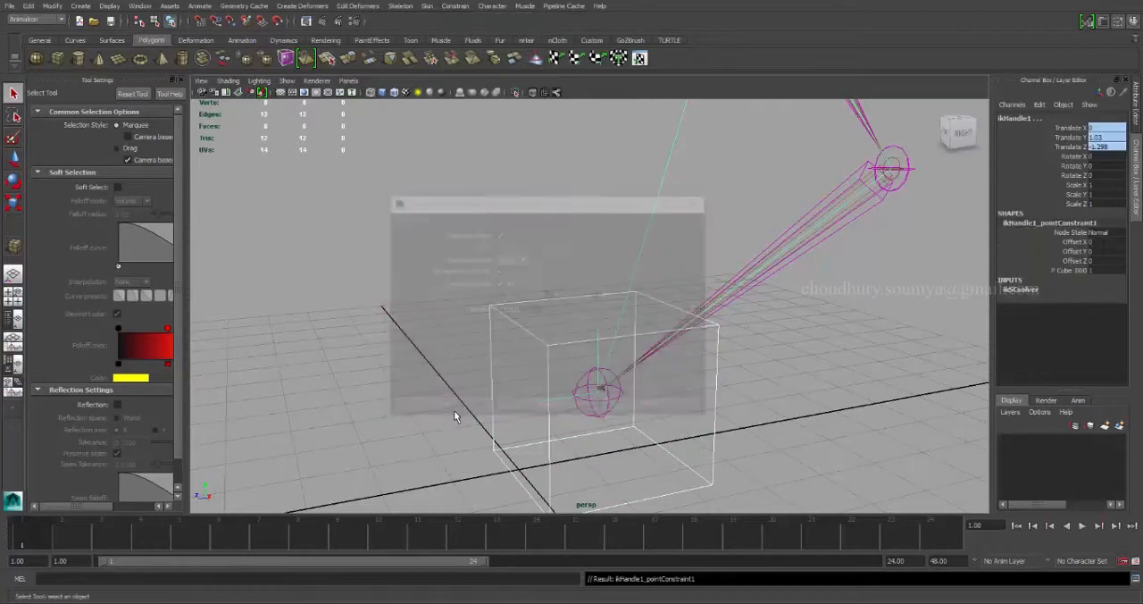
Test the point constraint by moving the cube, and undo the move.
right_click_drag(696, 349, 513, 323, "alt")
left_click_drag(513, 323, 489, 300, "alt")
key("w")
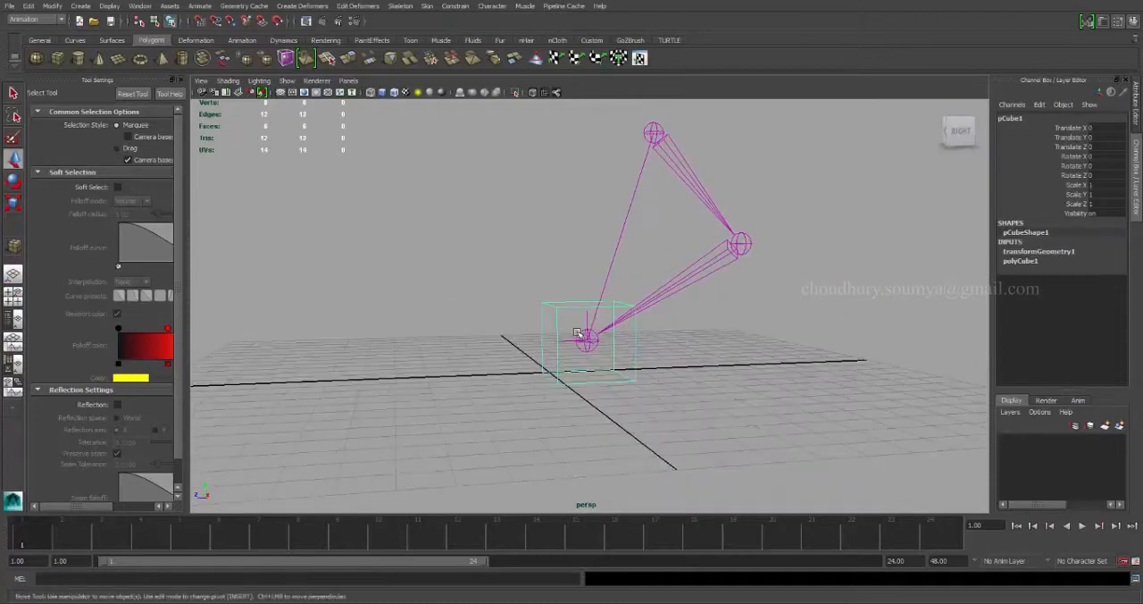
mouse_move(590, 337)
left_mouse_down()
mouse_move(607, 337)
mouse_move(617, 295)
mouse_move(604, 325)
left_mouse_up()
key("ctrl+z")
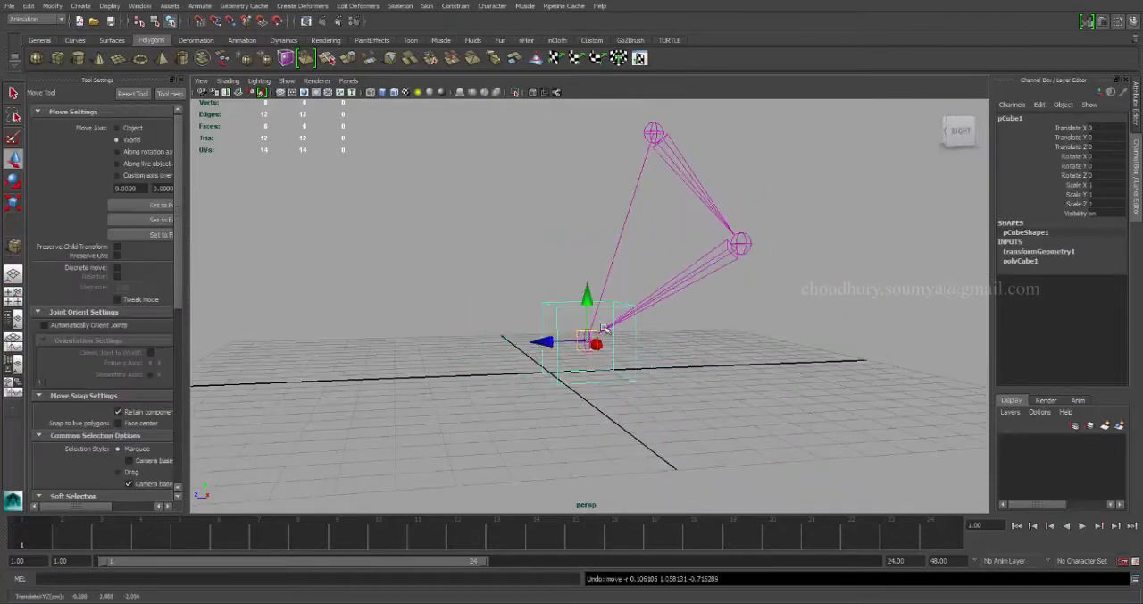
Draw a NURBS sphere in the side view at about Y 4.25, Z 6.8, away from the joint chain.
key("space")
key("space")
scroll(697, 366, "up", 3)
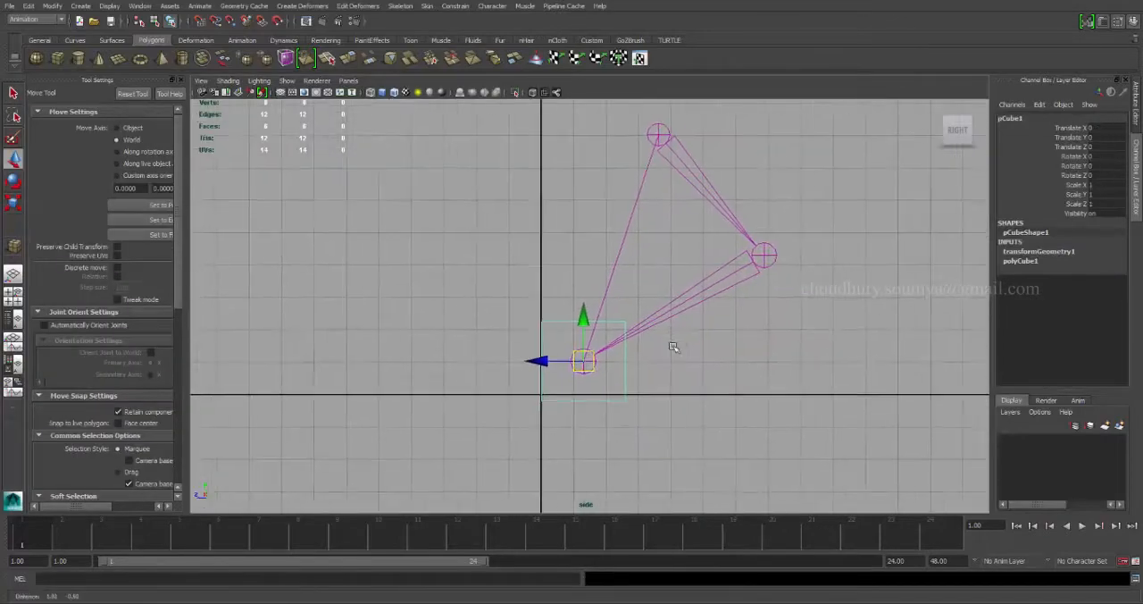
scroll(595, 335, "down", 2)
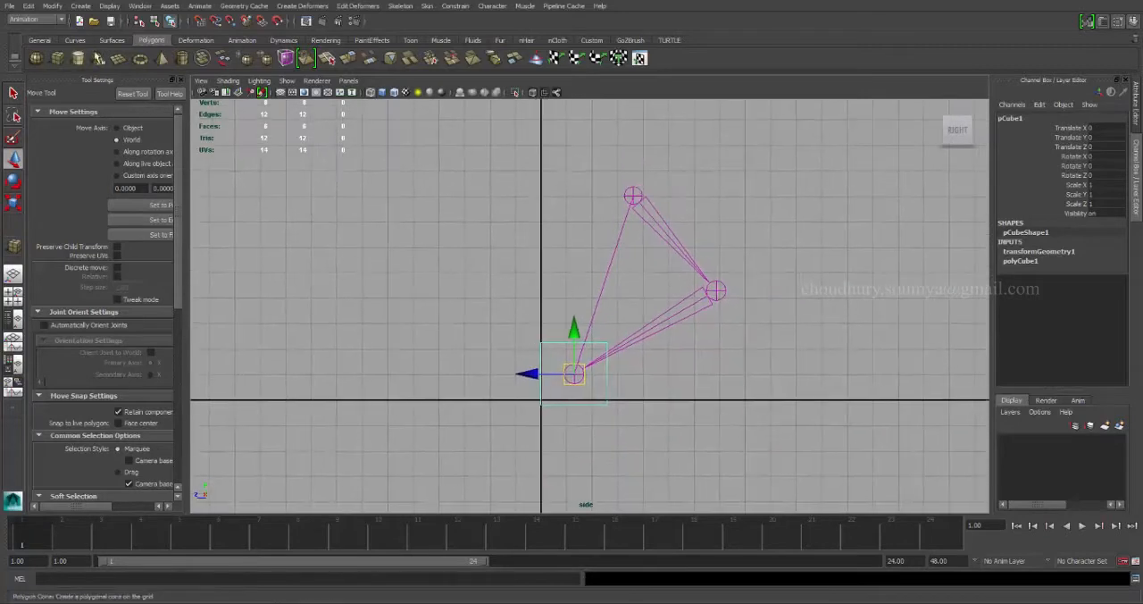
left_click(111, 40)
left_click(34, 58)
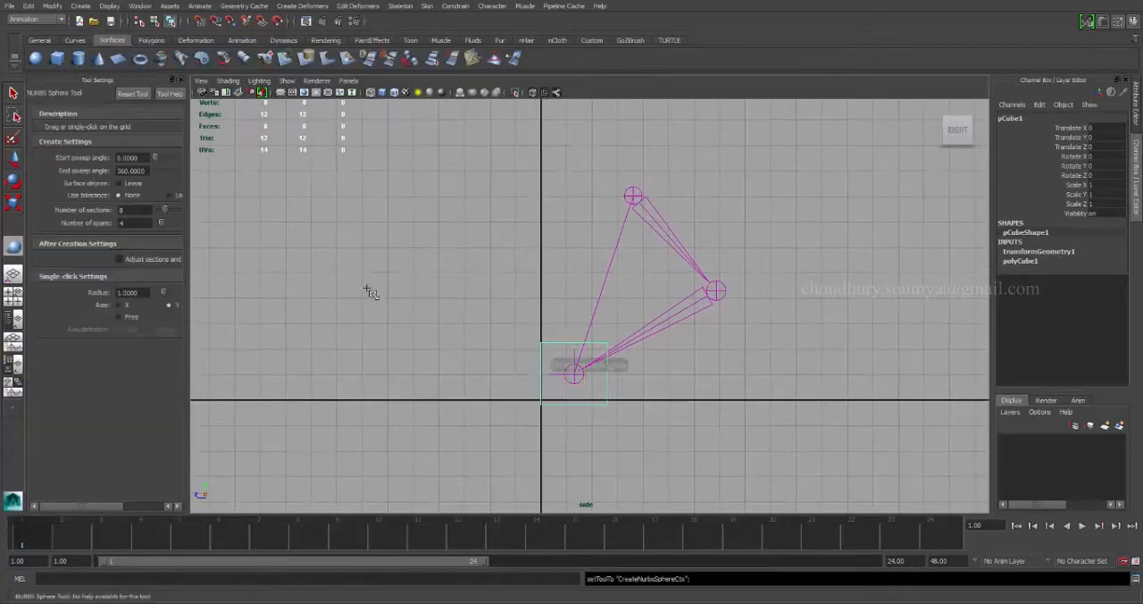
left_click_drag(368, 292, 449, 292)
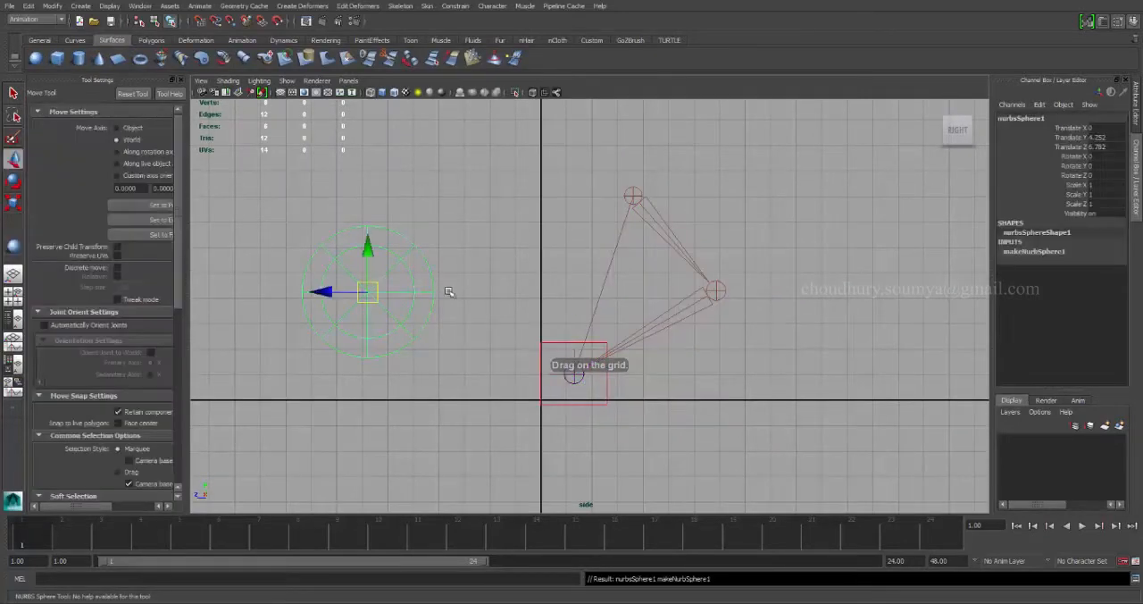
Reset the sphere's transformations to bring it to the origin, and raise it to about Y 2.59.
left_click(46, 6)
left_click(81, 36)
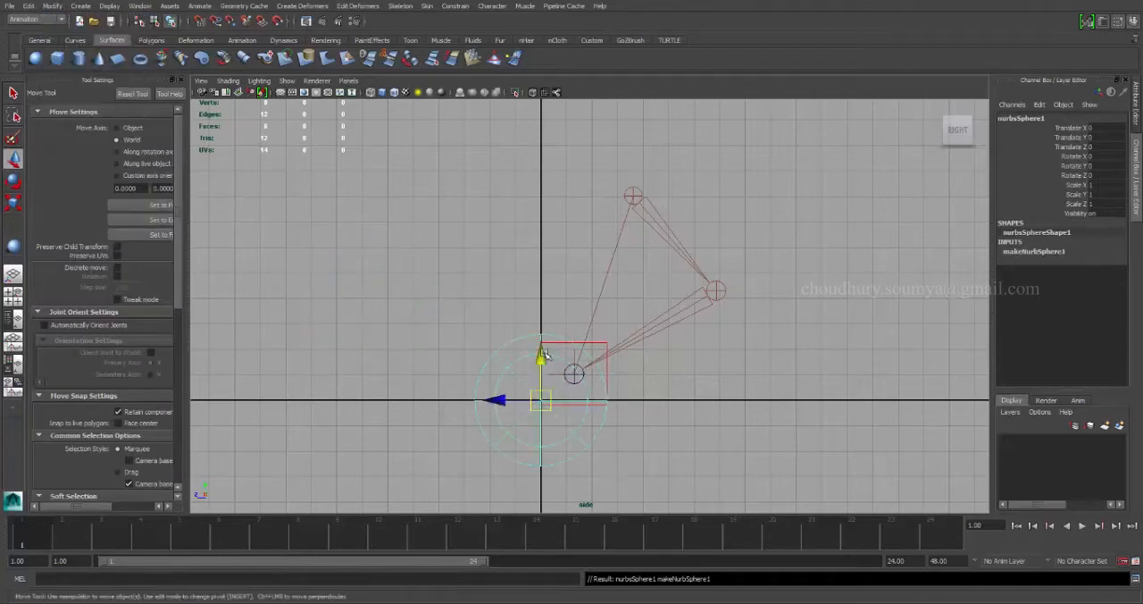
left_click_drag(542, 355, 553, 288)
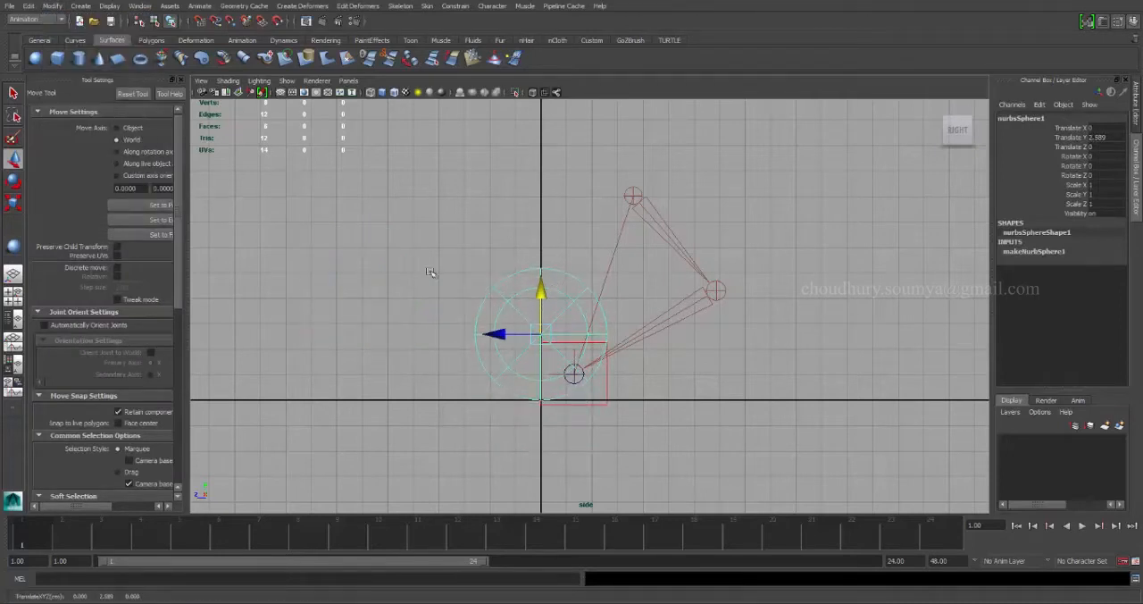
Freeze the NURBS sphere's transformations, assign it the purple wireframe color, and deselect it.
left_click(52, 7)
left_click(81, 46)
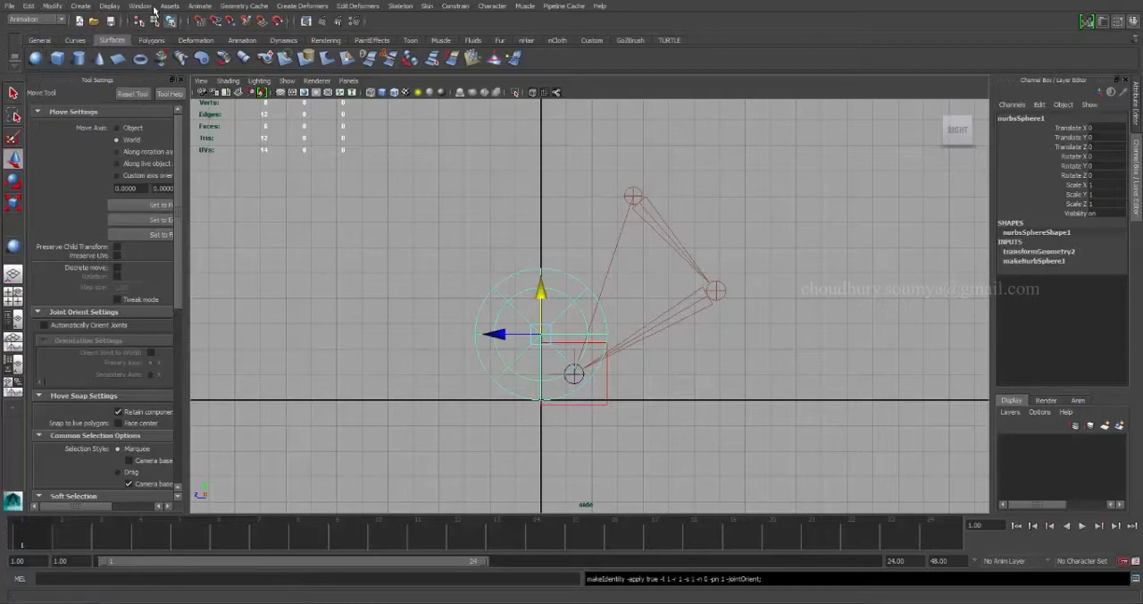
left_click(155, 9)
mouse_move(110, 6)
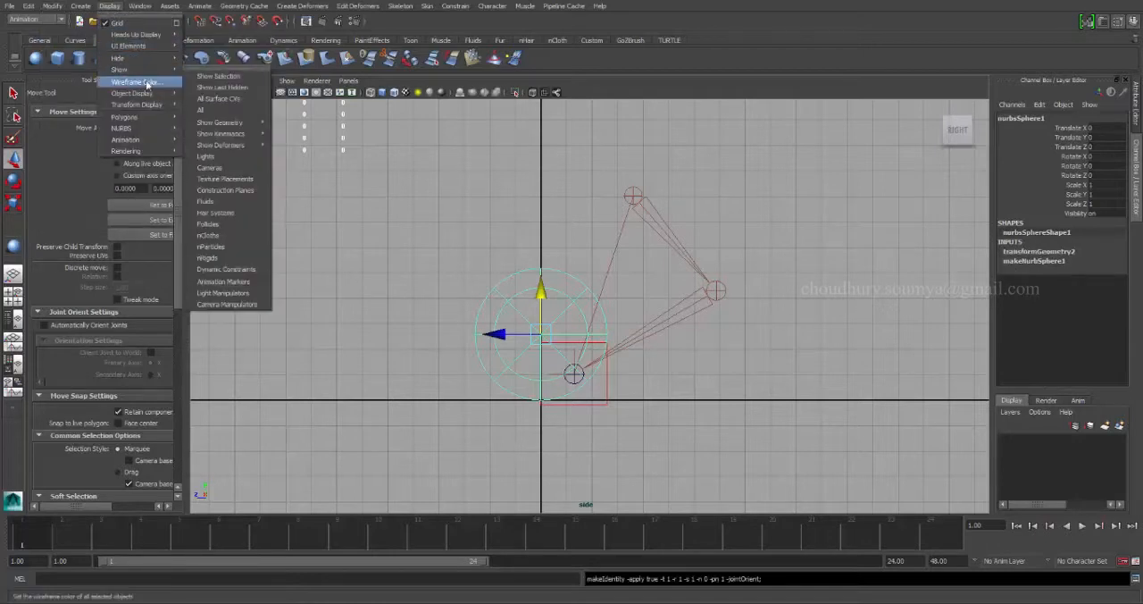
left_click(143, 82)
left_click(505, 224)
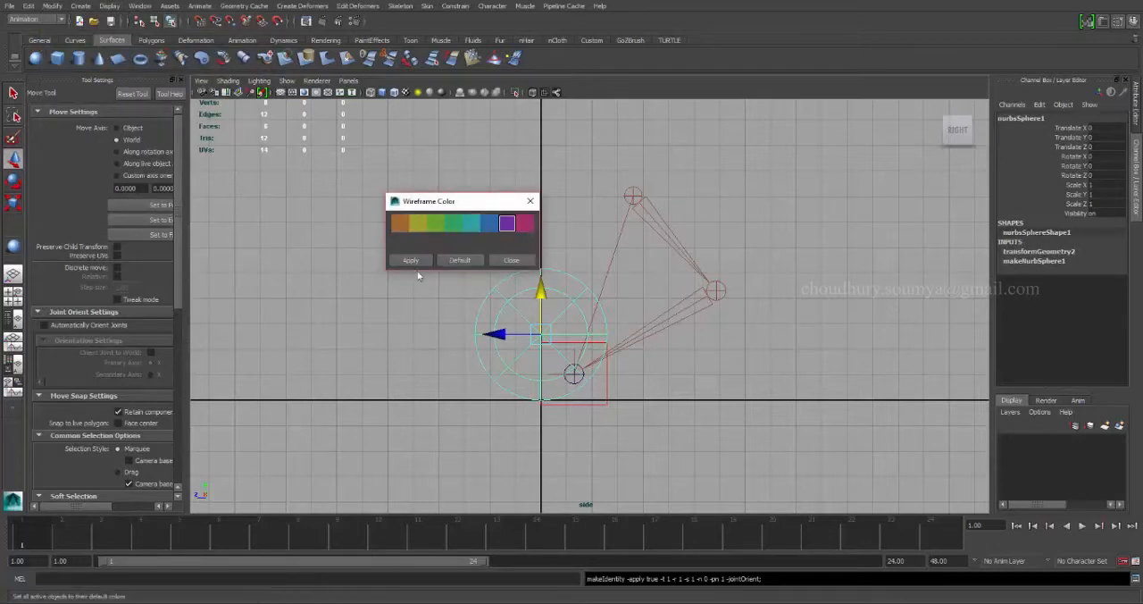
left_click(511, 260)
scroll(642, 332, "up", 1)
left_click(643, 332)
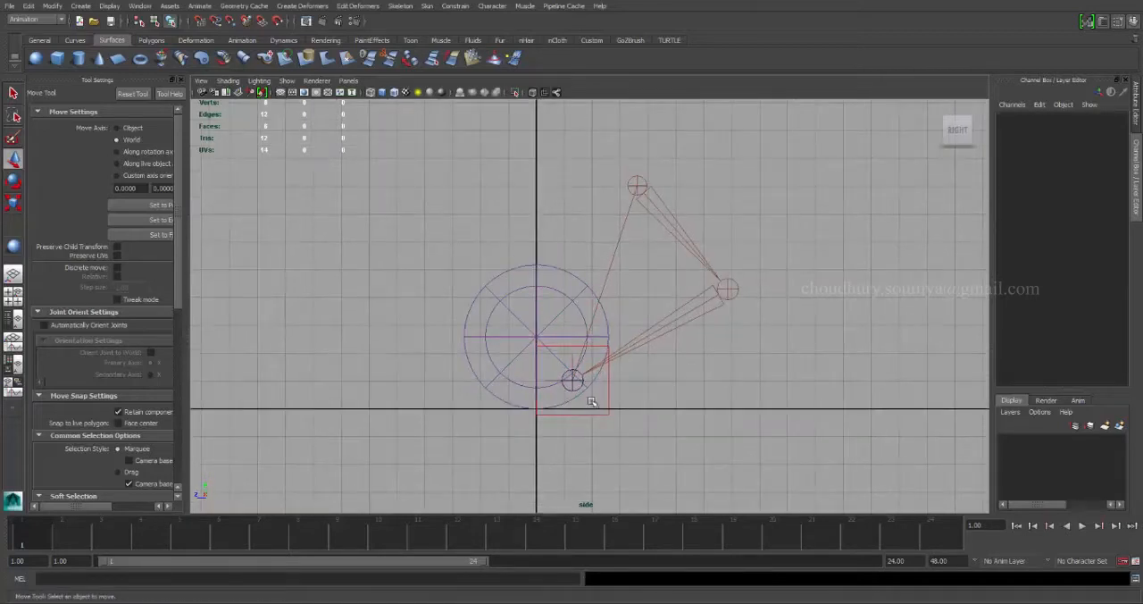
Move the cube away from the sphere to about Y 1.38, Z -5.72 and key it at frame 1.
left_click_drag(623, 402, 600, 388)
mouse_move(596, 354)
middle_mouse_down("alt")
mouse_move(527, 389)
mouse_move(590, 339)
middle_mouse_up("alt")
scroll(545, 384, "up", 1)
left_click_drag(521, 388, 710, 346)
key("ctrl+z")
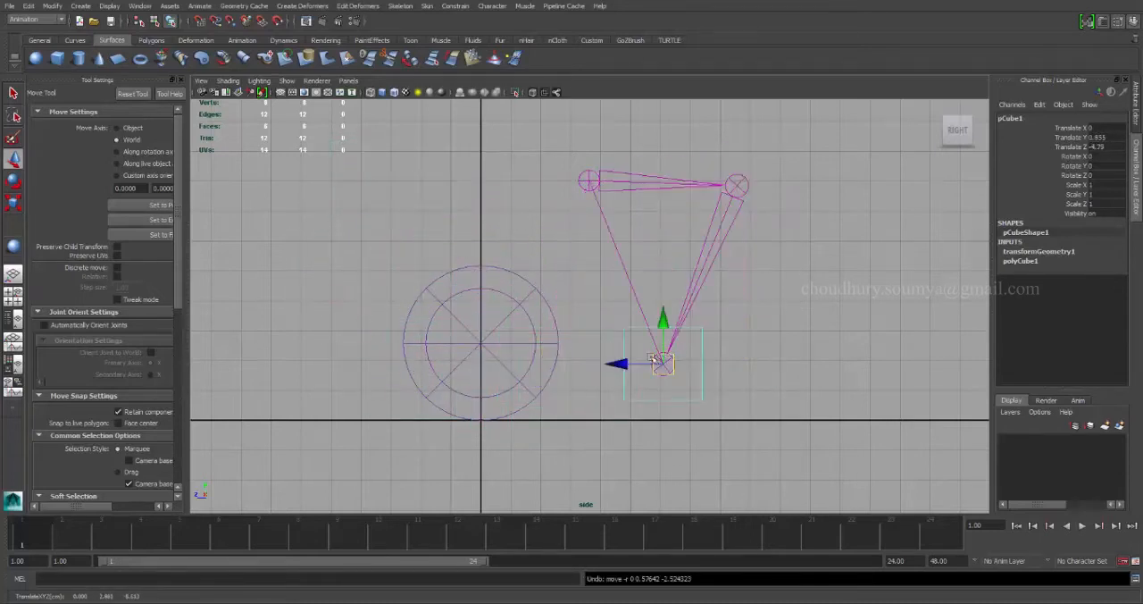
right_click_drag(553, 307, 605, 312, "alt")
middle_click_drag(604, 312, 581, 318, "alt")
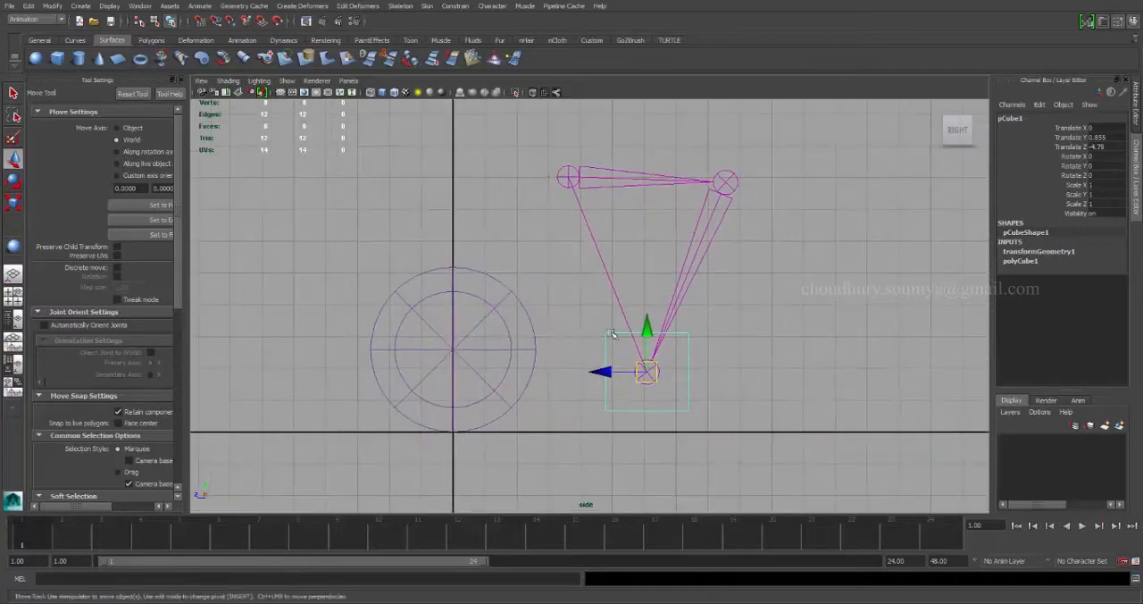
middle_click_drag(633, 352, 650, 348, "alt")
left_click_drag(666, 362, 710, 334)
right_click_drag(710, 334, 648, 330, "alt")
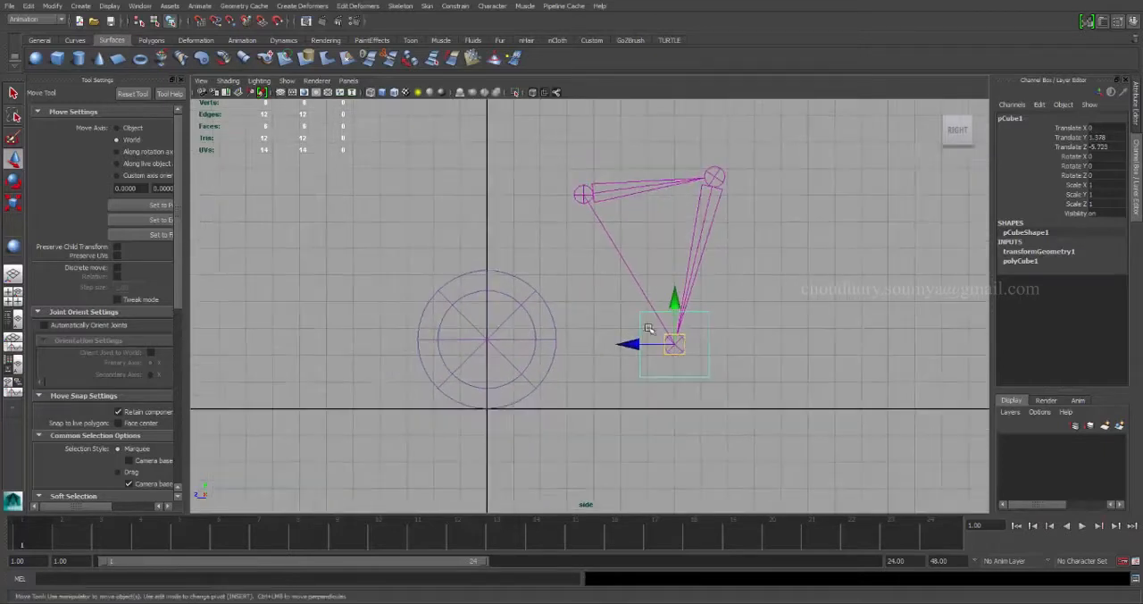
middle_click_drag(648, 330, 655, 327, "alt")
key("s")
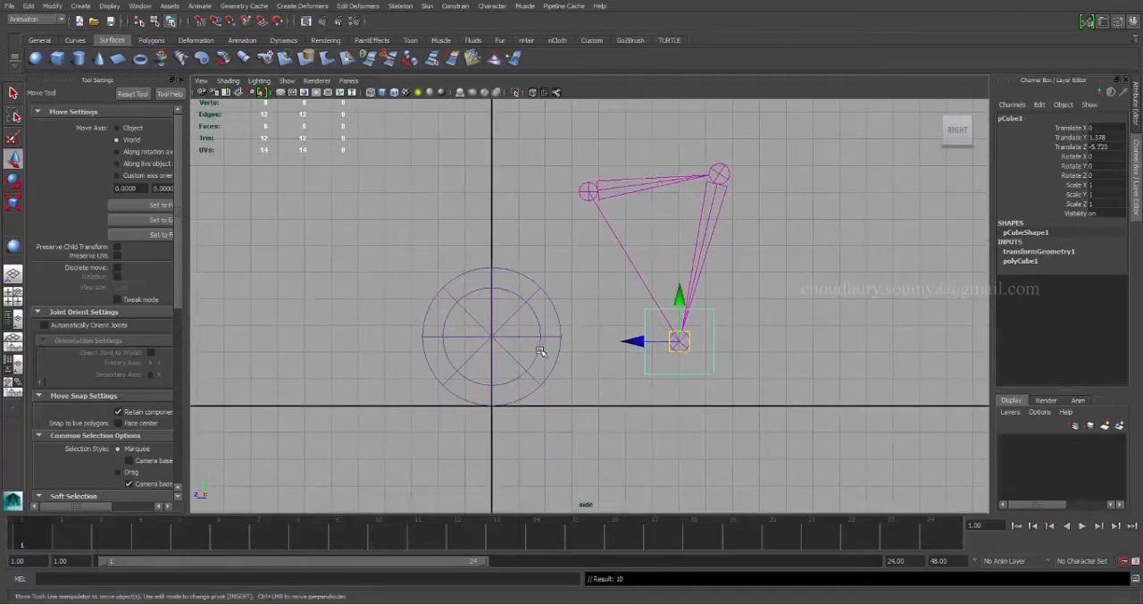
At frame 6, move the cube to the sphere's lower edge at about Y -0.69, Z -0.34, key it, and play back the motion.
left_click(223, 542)
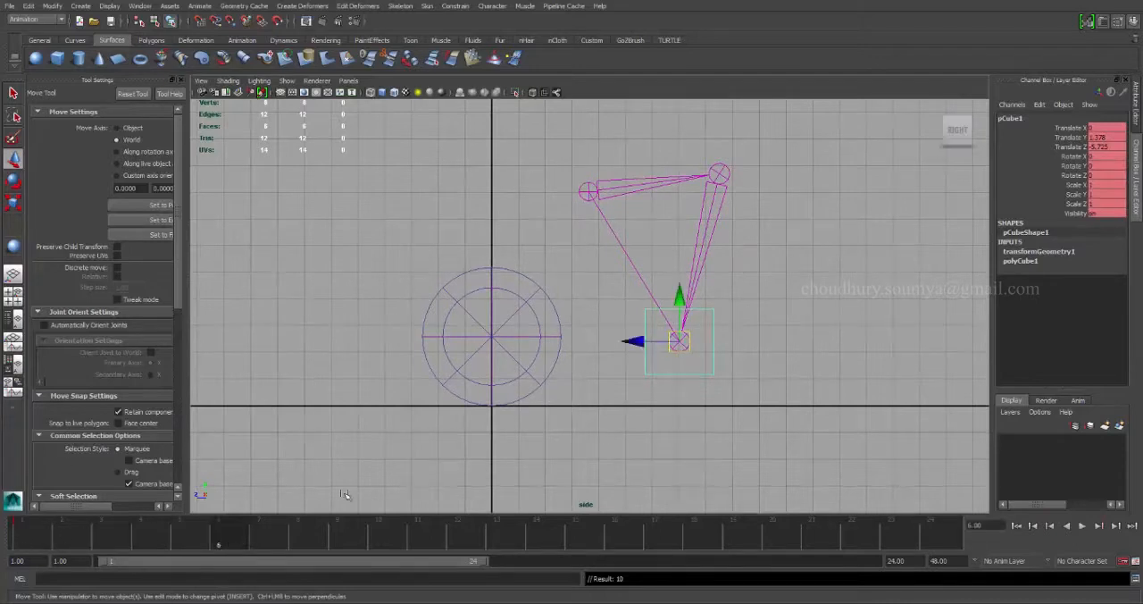
left_click_drag(678, 342, 532, 400)
key("s")
left_click_drag(123, 529, 243, 547)
key("alt+v")
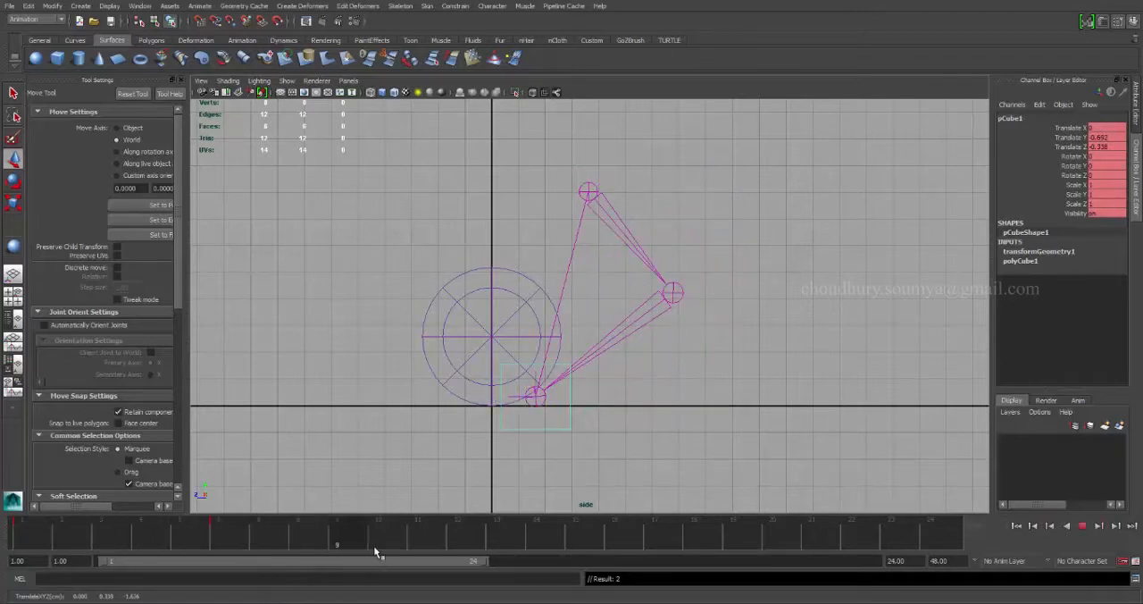
At frame 12, raise the cube past the sphere to about Y 5.21, Z 4.74, key it, and play back the motion.
left_click(459, 544)
left_click_drag(536, 398, 400, 239)
key("s")
key("alt+v")
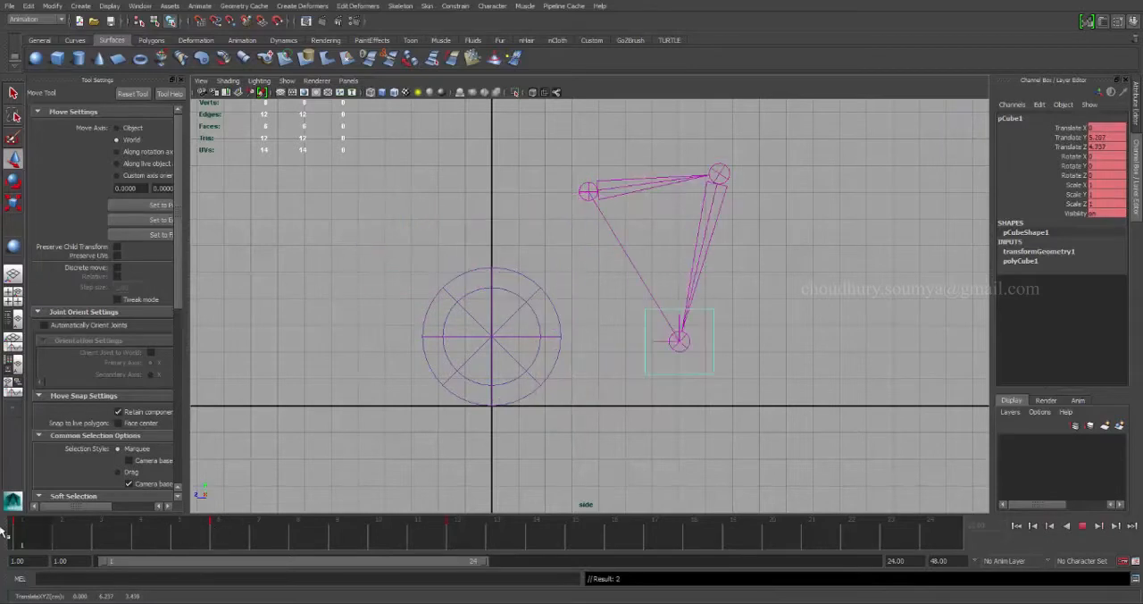
Extend the playback range to frame 48 and key the cube's frame 12 pose again at frame 21.
left_click(457, 534)
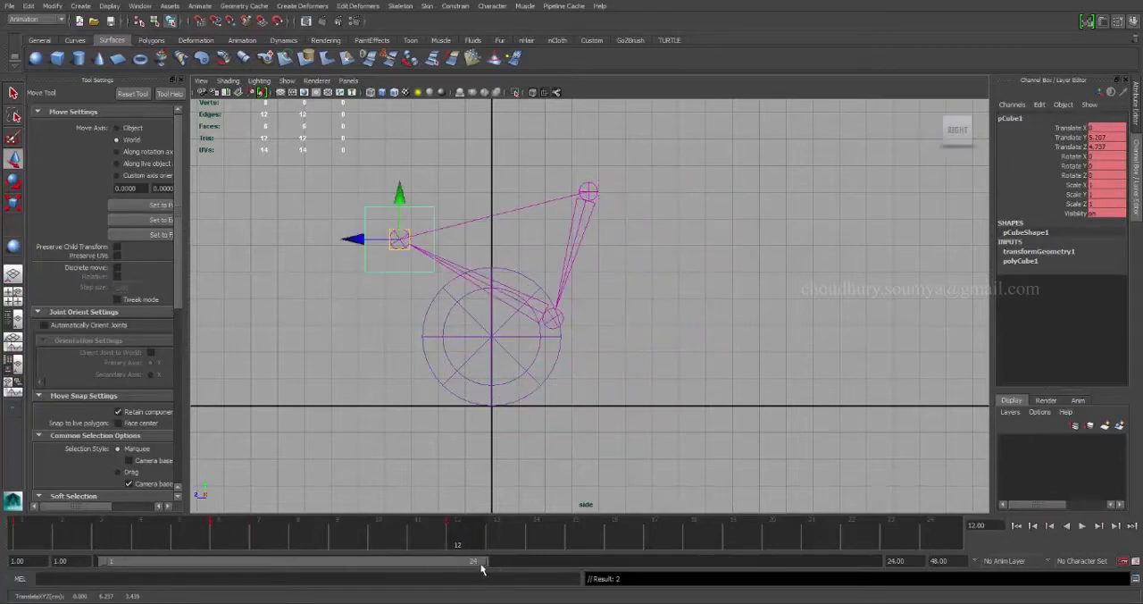
left_click_drag(481, 560, 862, 561)
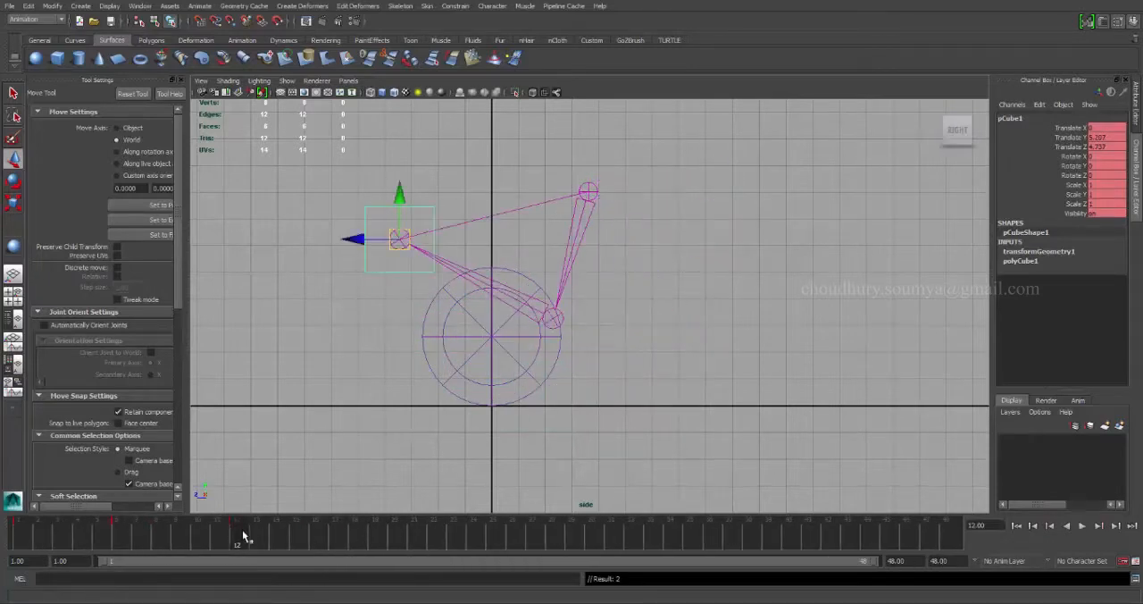
left_click_drag(244, 534, 416, 536)
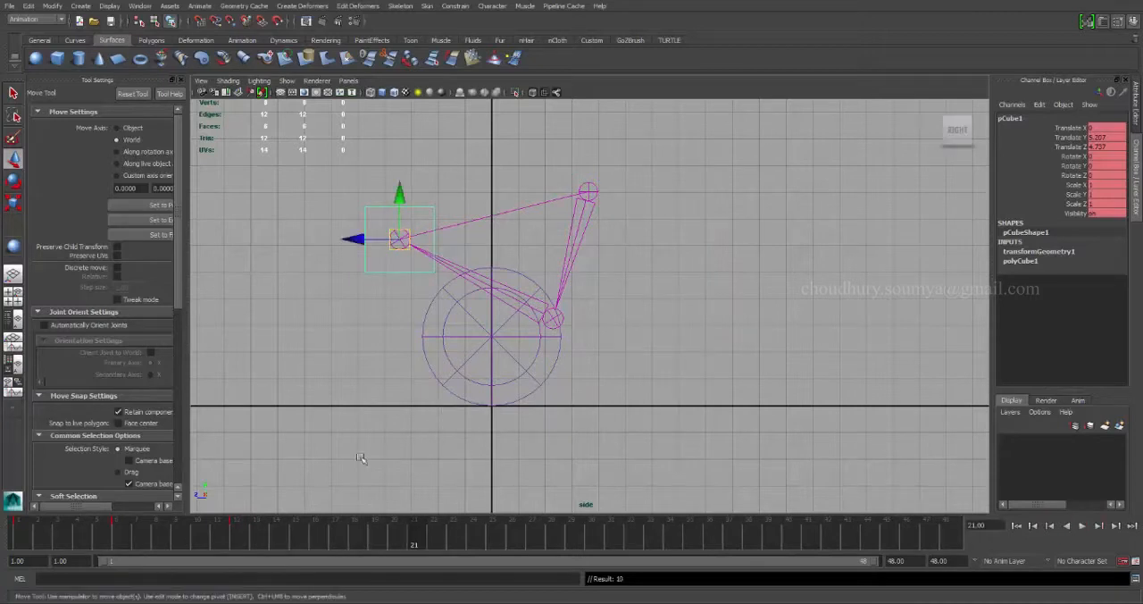
Set flat tangents on the cube's keys between frames 12 and 21, and check the hold in playback.
left_click_drag(225, 541, 429, 539)
right_click(341, 538)
mouse_move(408, 437)
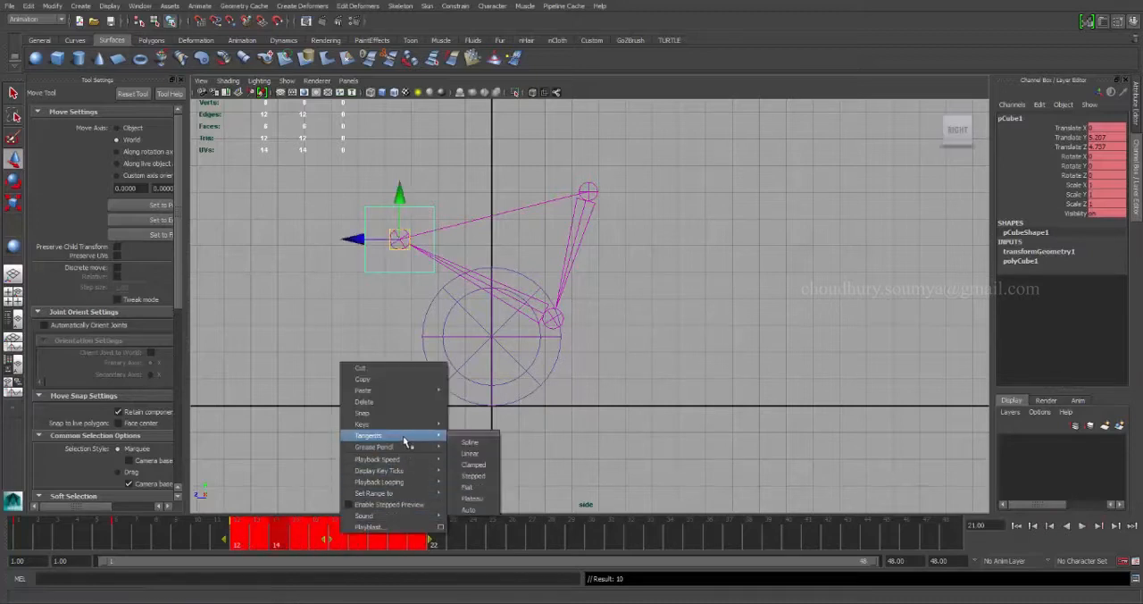
left_click(471, 487)
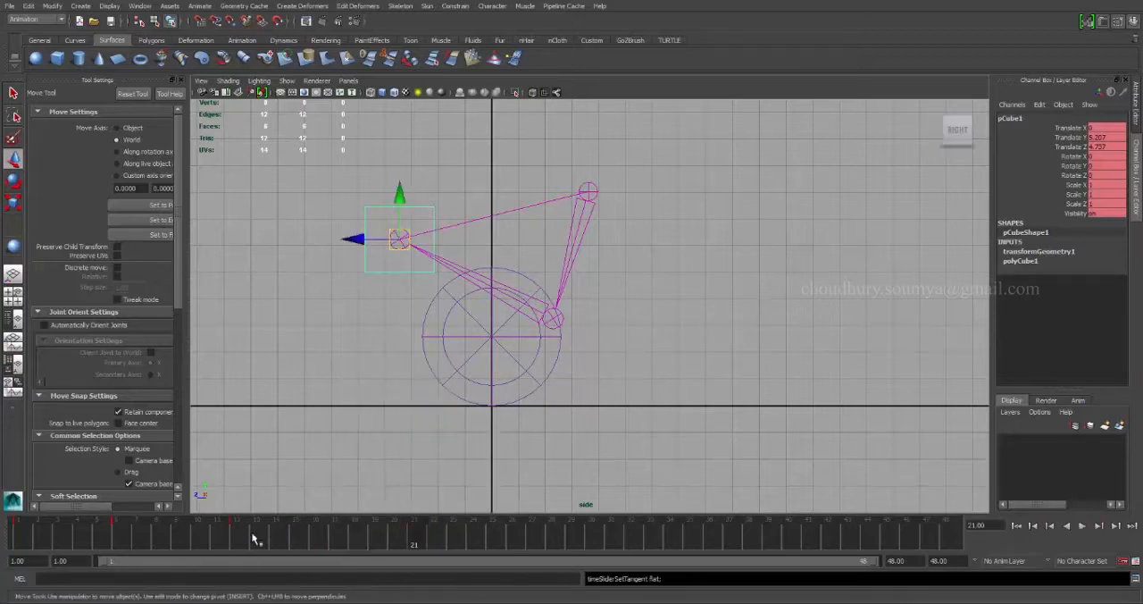
key("alt+v")
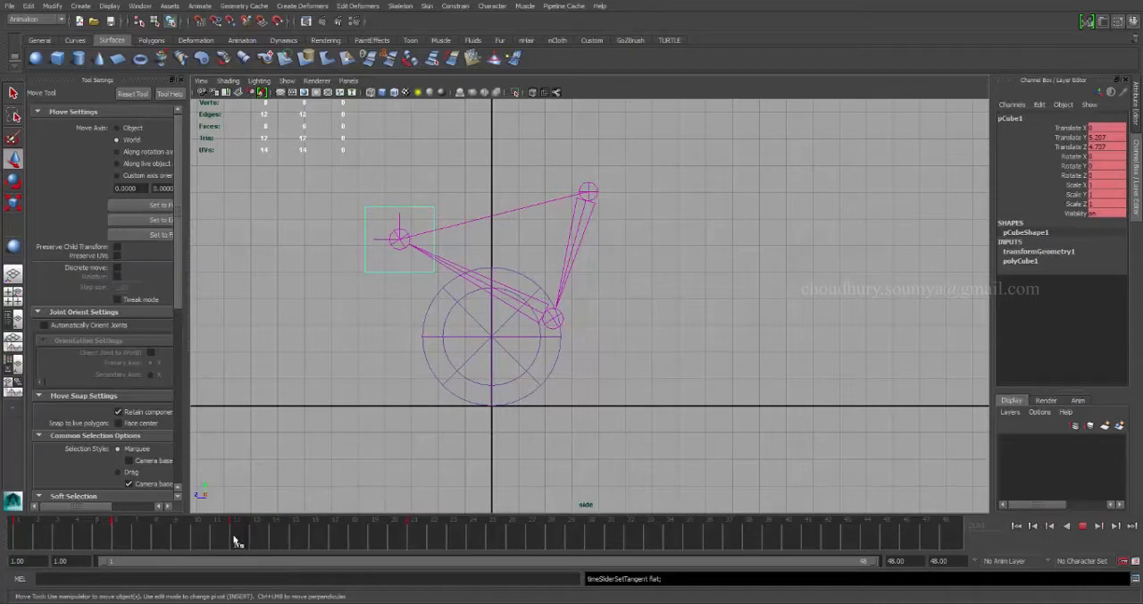
left_click(246, 540)
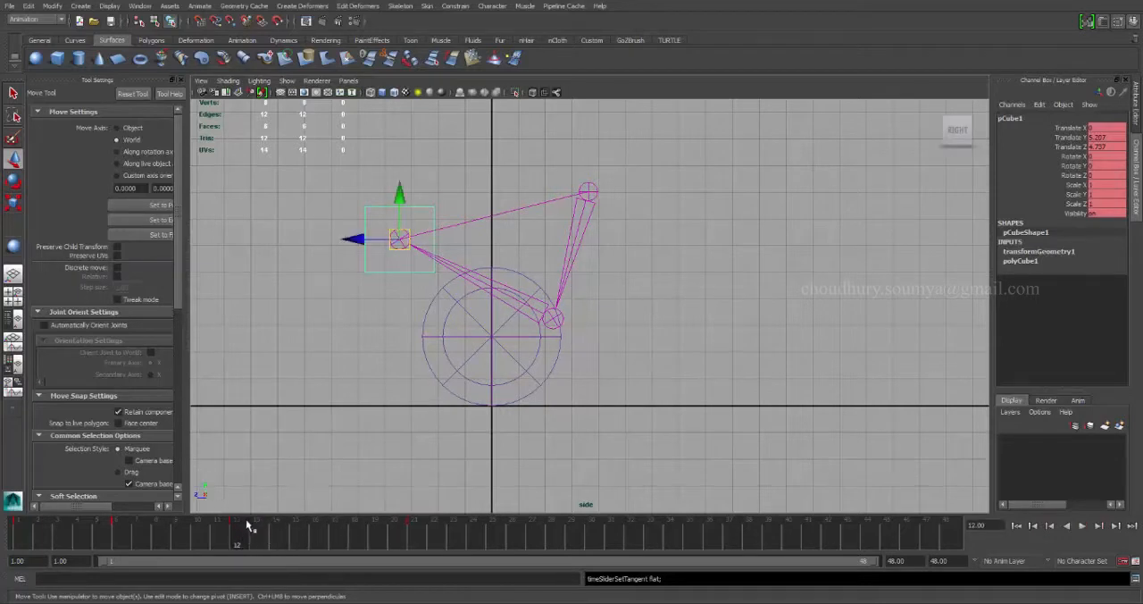
Duplicate the cube's frame 6 pose as a key at frame 25.
left_click_drag(239, 535, 507, 542)
left_click(125, 542)
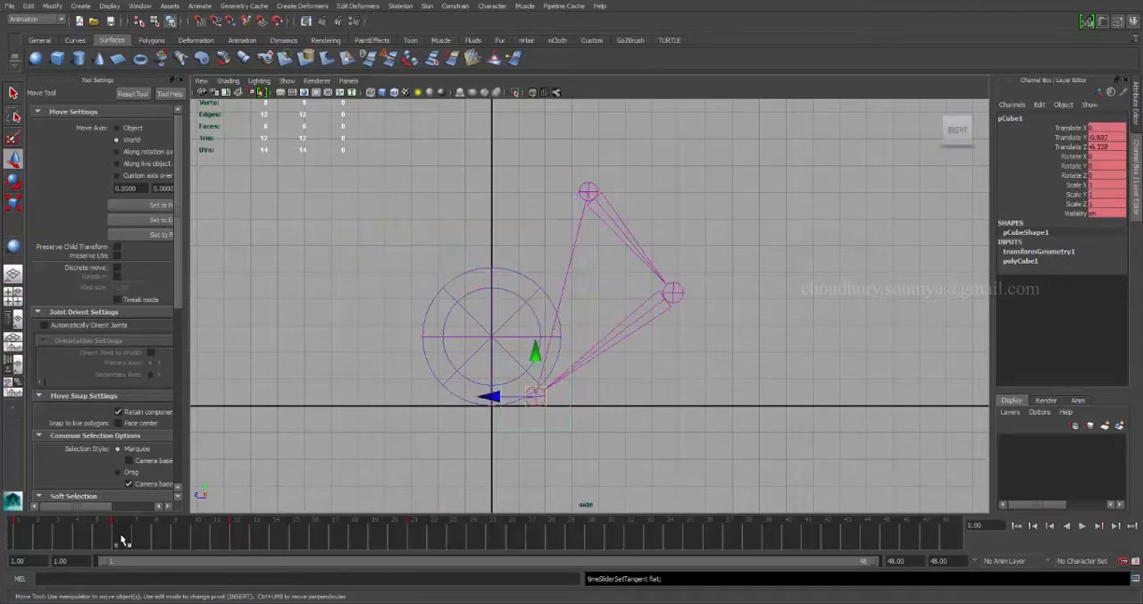
left_click_drag(125, 542, 488, 541)
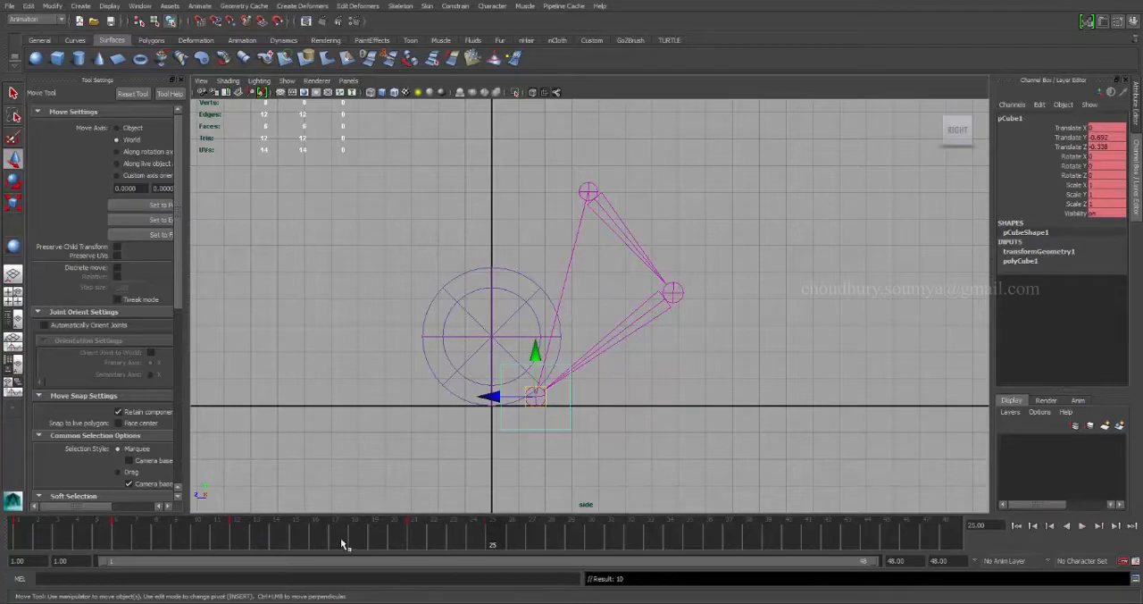
left_click_drag(342, 543, 491, 546)
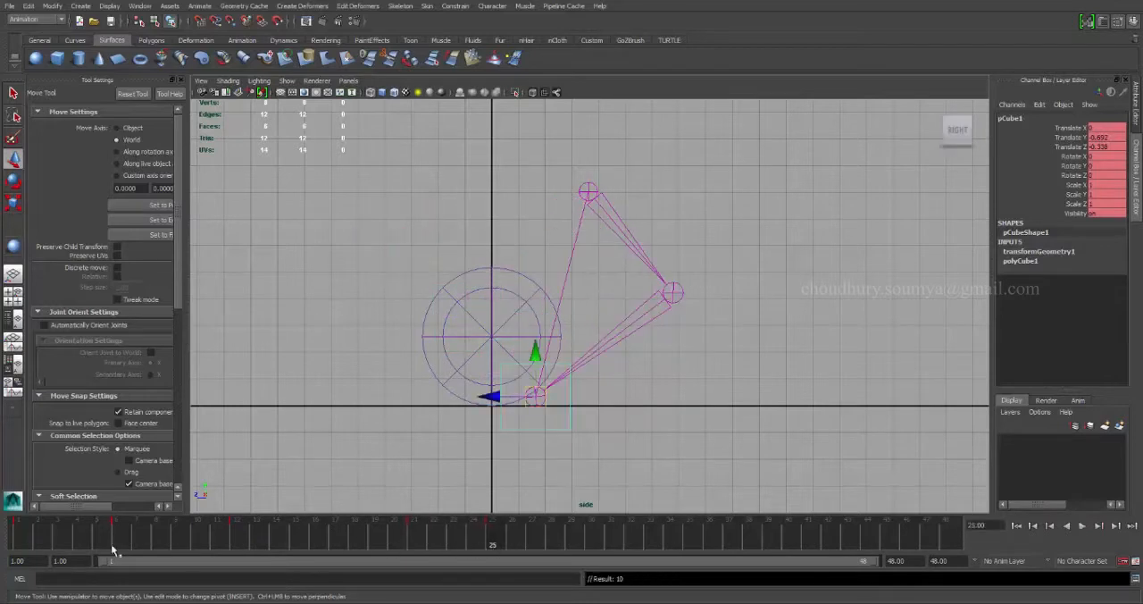
Duplicate the cube's frame 1 pose as a key at frame 32, and play back the animation.
left_click(17, 537)
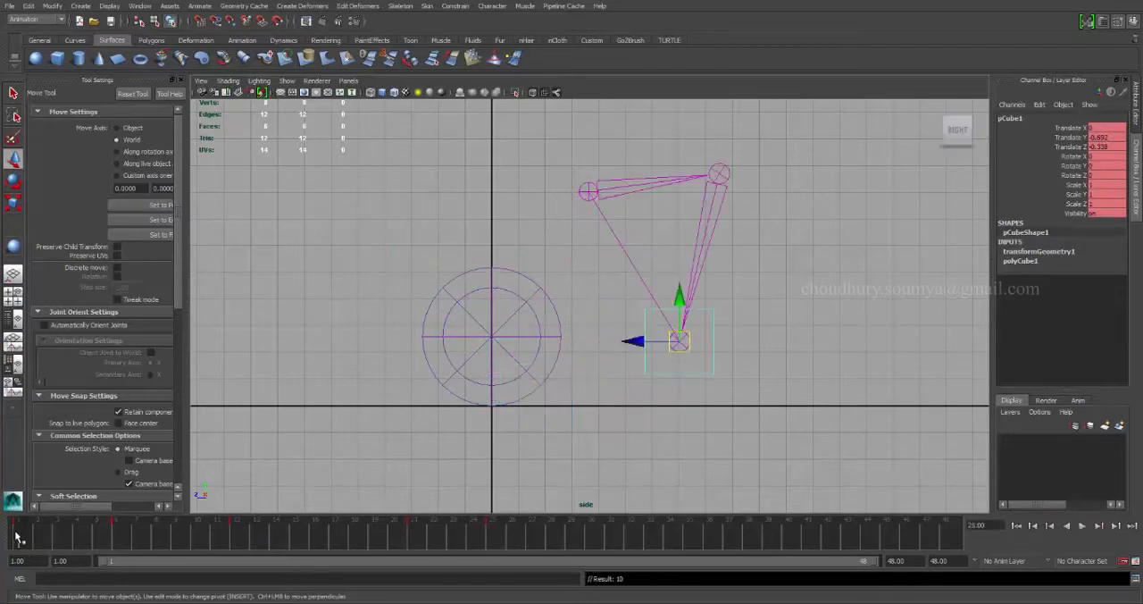
left_click_drag(17, 536, 625, 539)
key("alt+v")
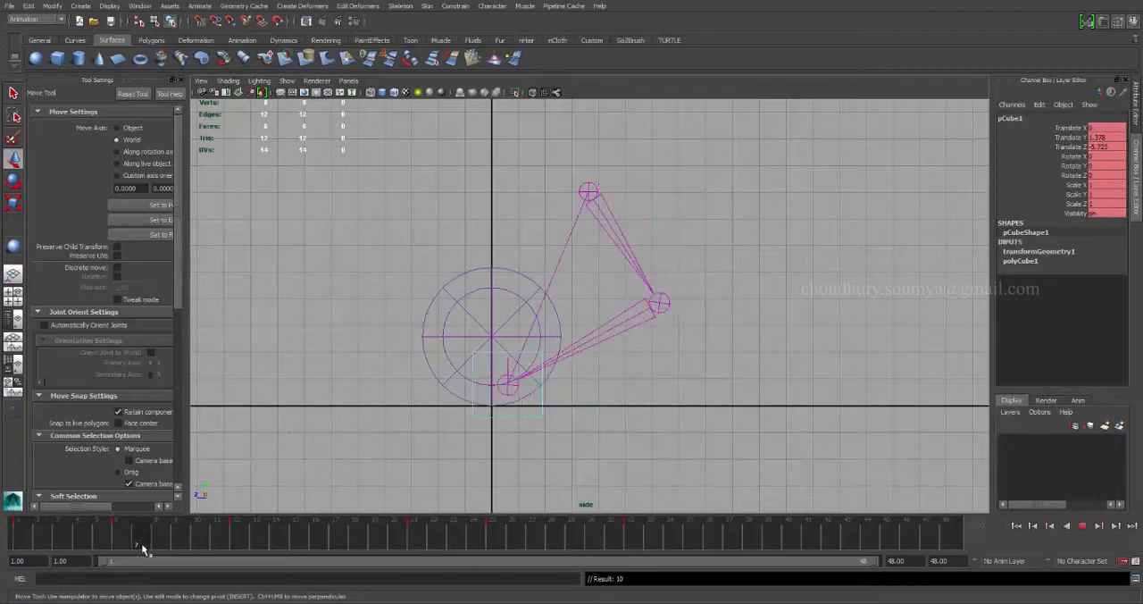
Review the cube's animation up to frame 32, examining its contact with the sphere around frames 6 and 25.
mouse_move(272, 543)
left_mouse_down()
mouse_move(388, 552)
mouse_move(637, 527)
left_mouse_up()
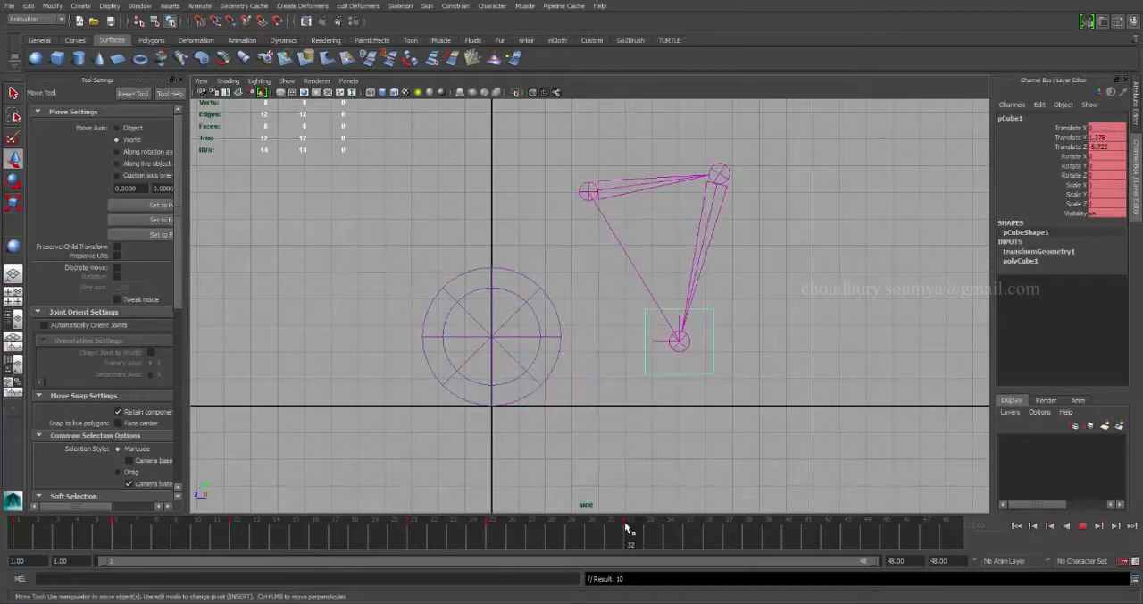
left_click(691, 346)
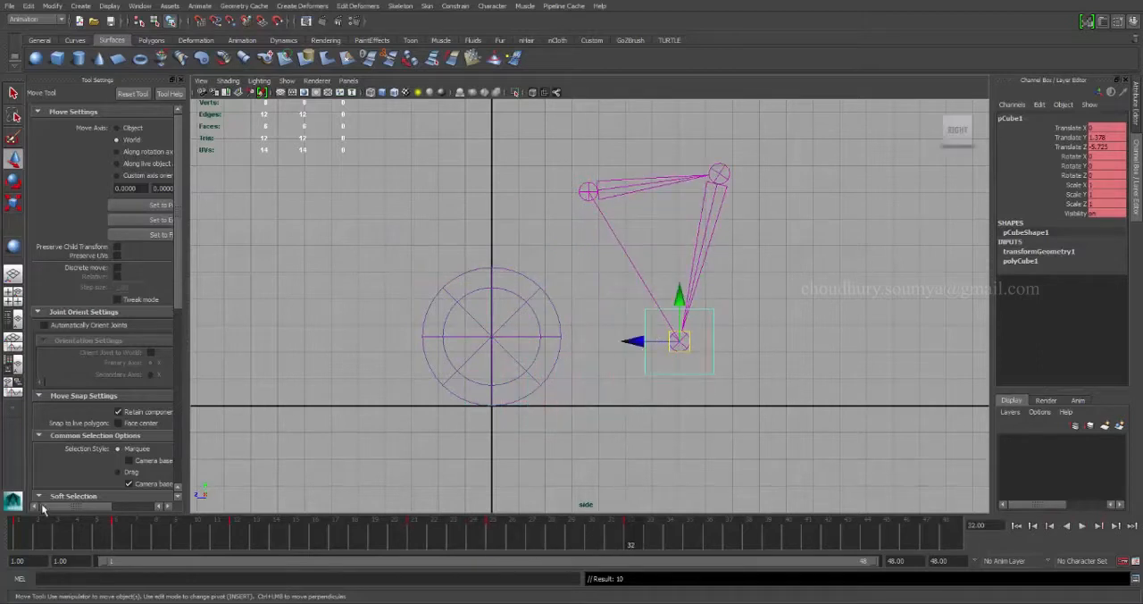
key("alt+v")
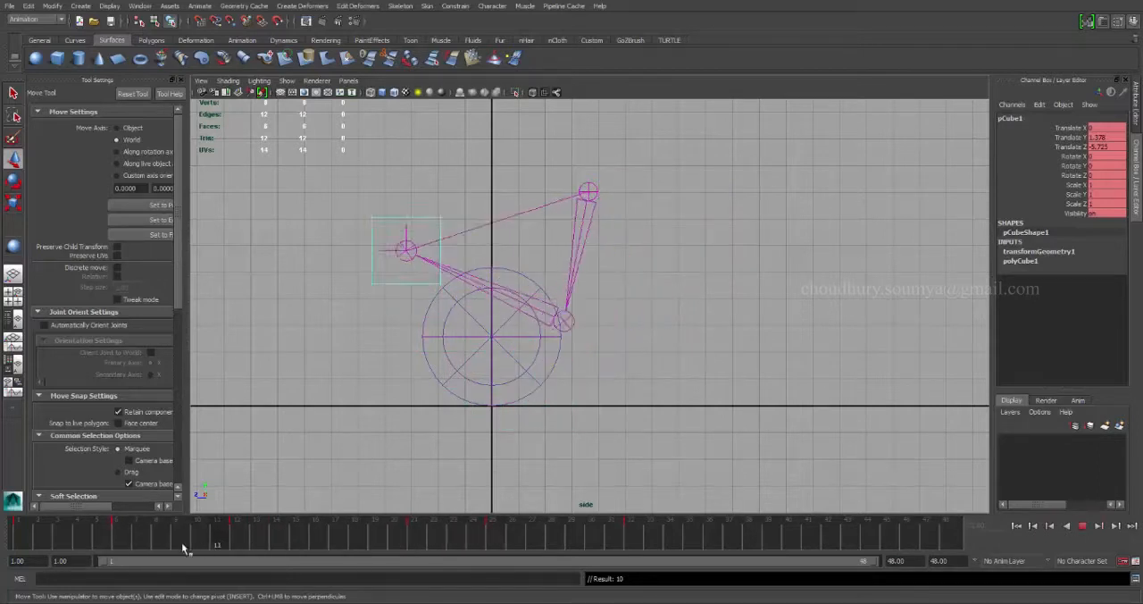
key("Escape")
left_click(431, 320)
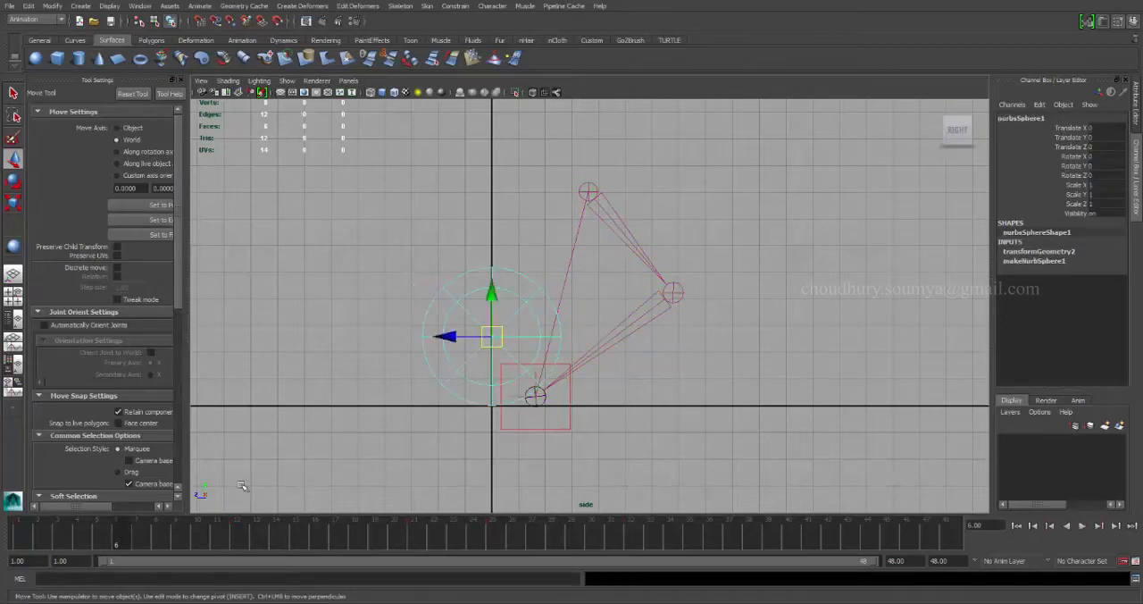
left_click(531, 417)
left_click_drag(113, 537, 492, 543)
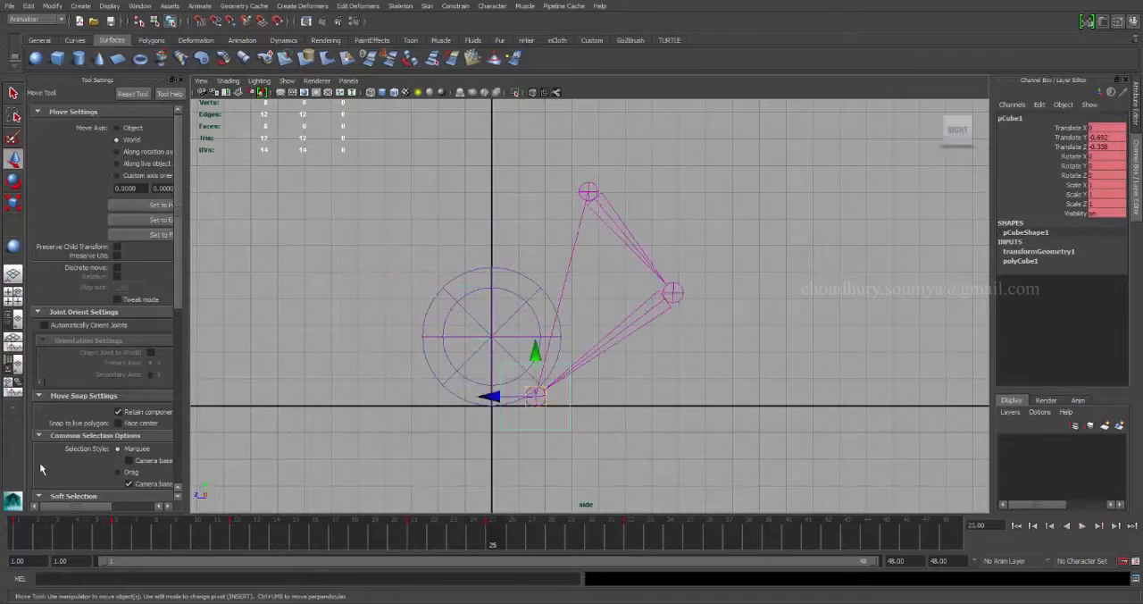
left_click_drag(43, 539, 102, 546)
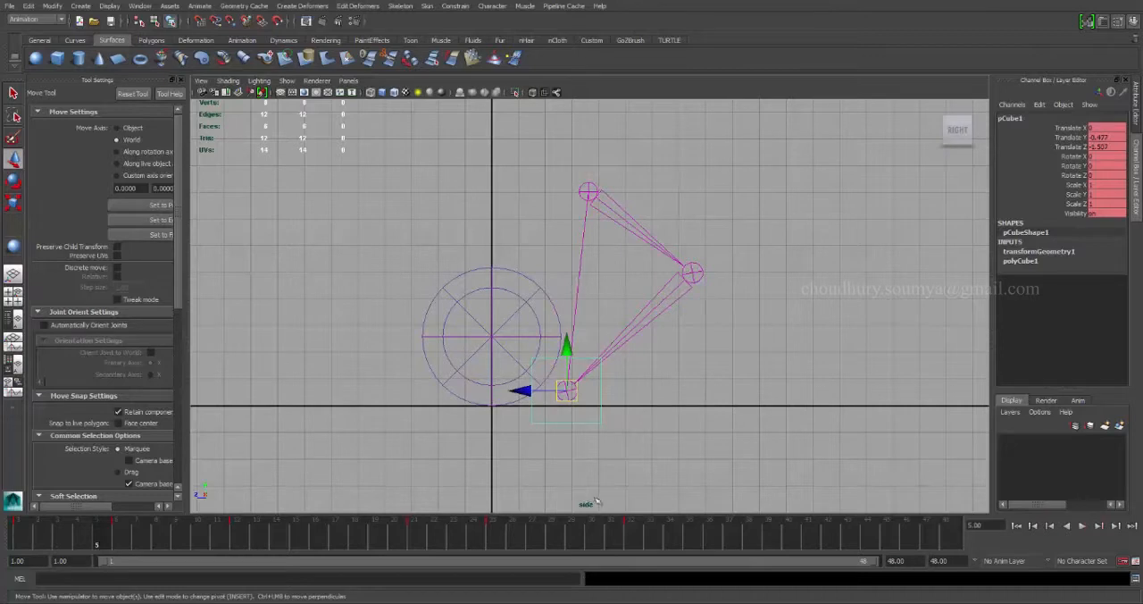
key("alt+v")
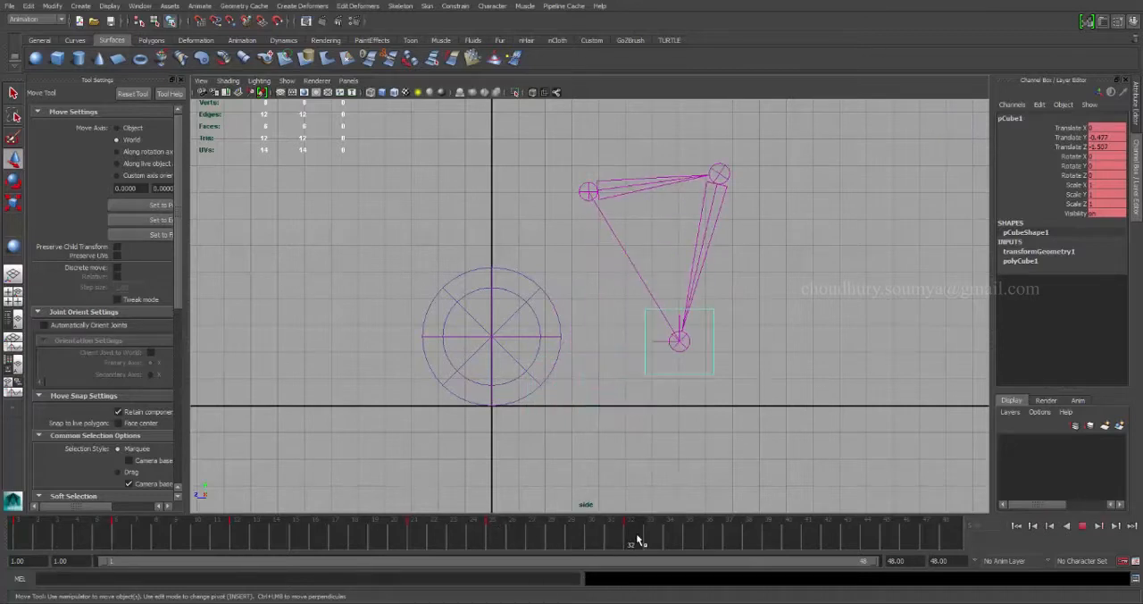
key("alt+v")
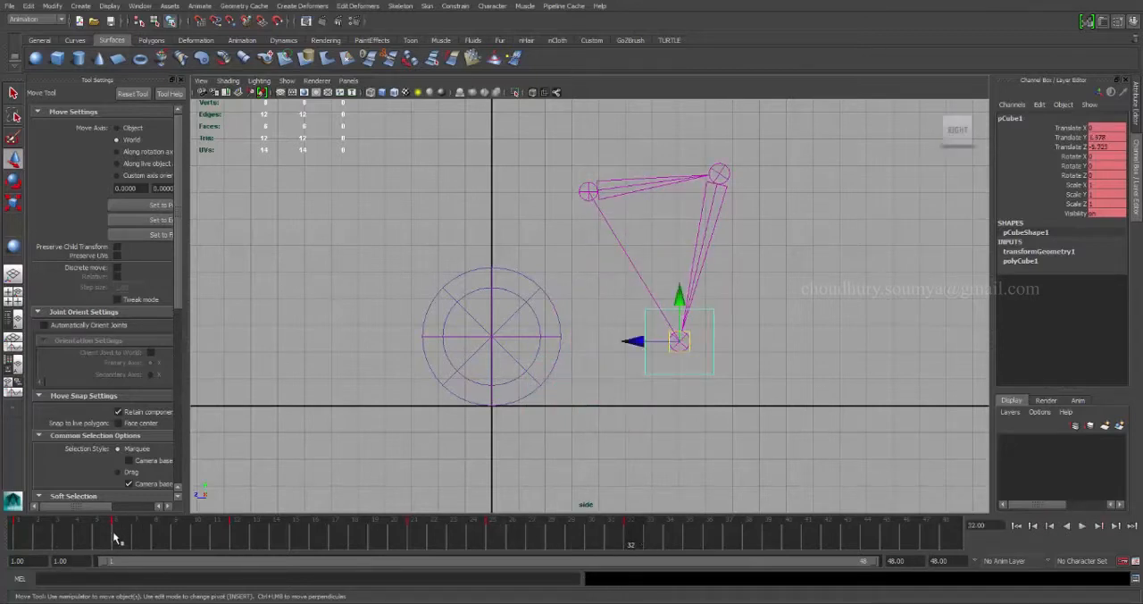
key("alt+v")
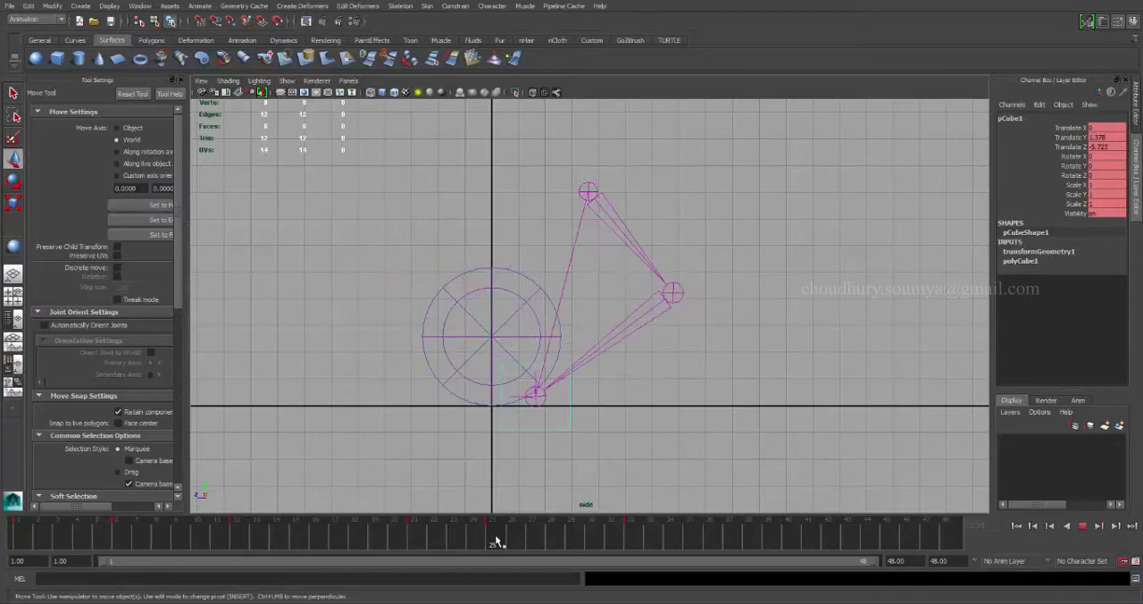
key("alt+v")
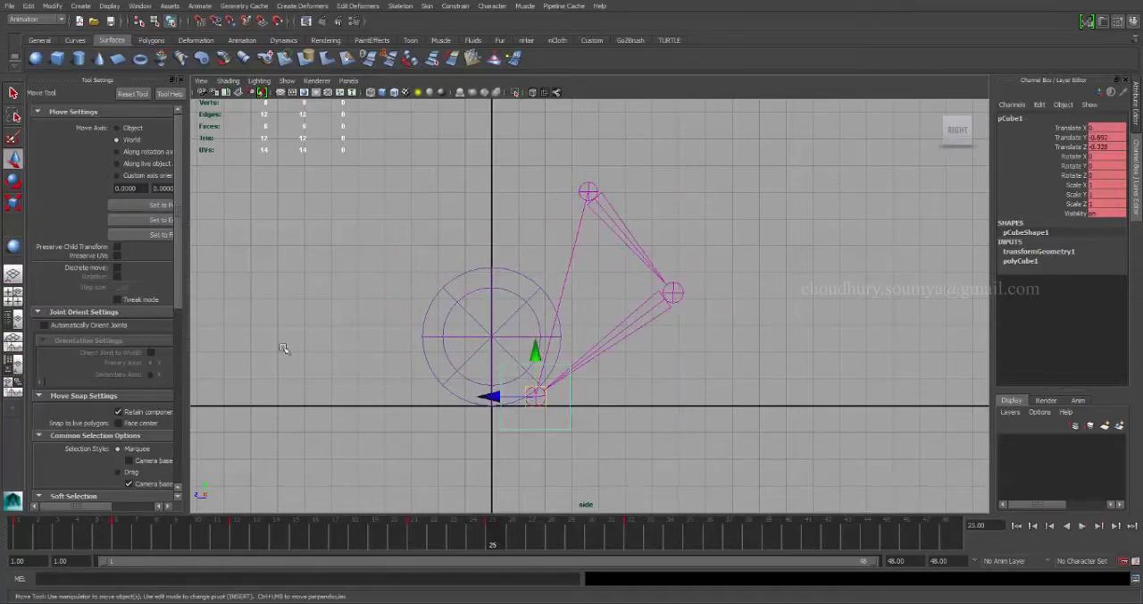
At frame 6, parent-constrain the sphere to the cube with Maintain offset enabled on all translate and rotate axes.
left_click(119, 529)
left_click(478, 350)
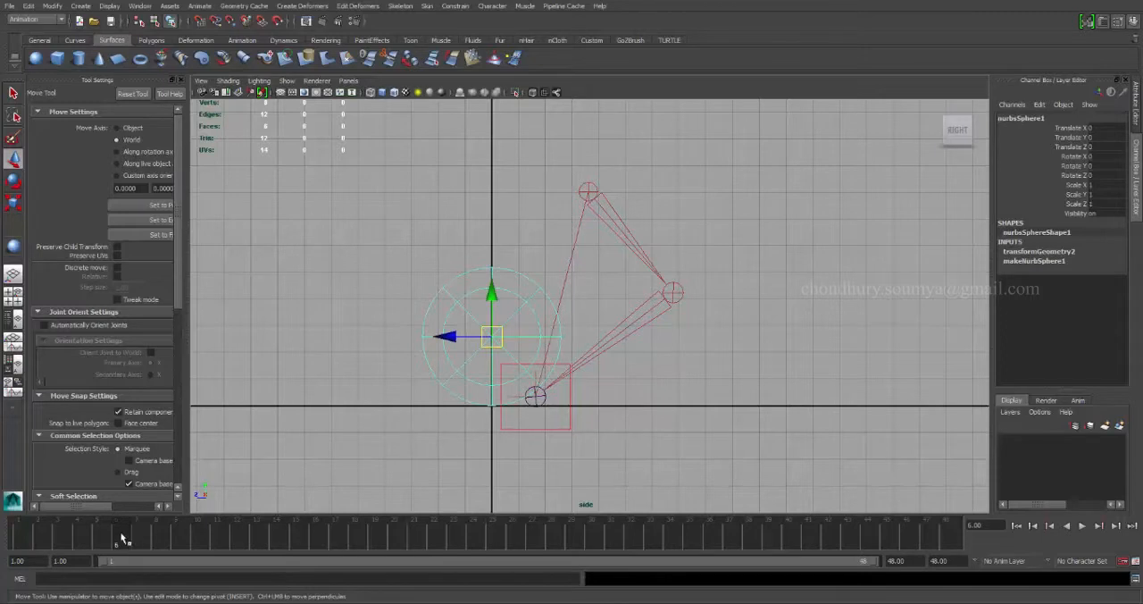
left_click(547, 430)
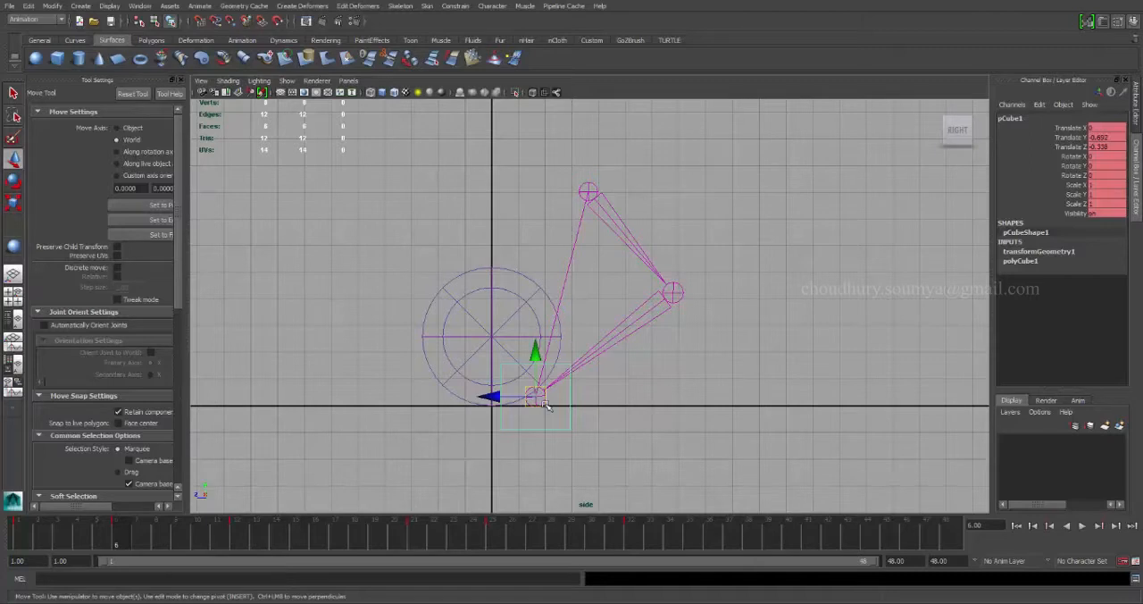
key("alt+v")
left_click_drag(113, 541, 105, 540)
left_click(121, 541)
left_click(489, 286)
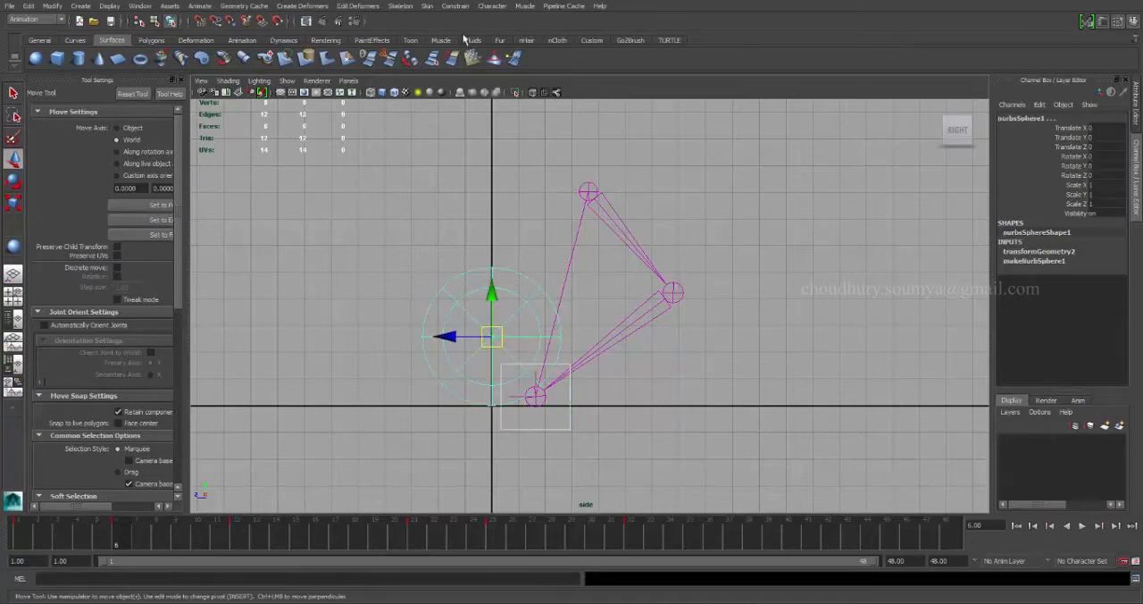
left_click(456, 8)
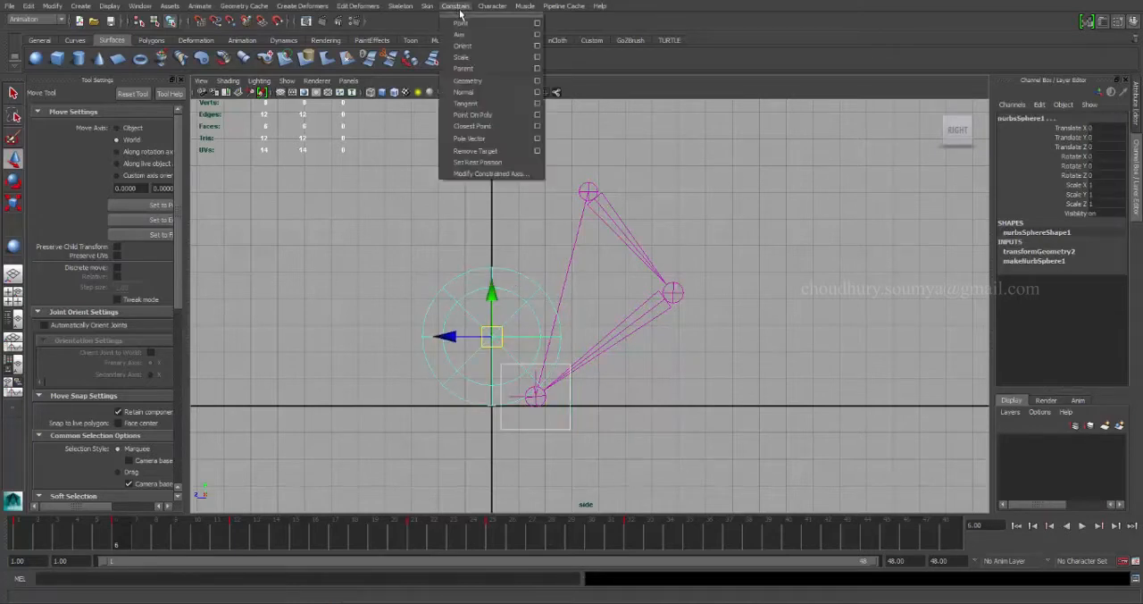
left_click(537, 69)
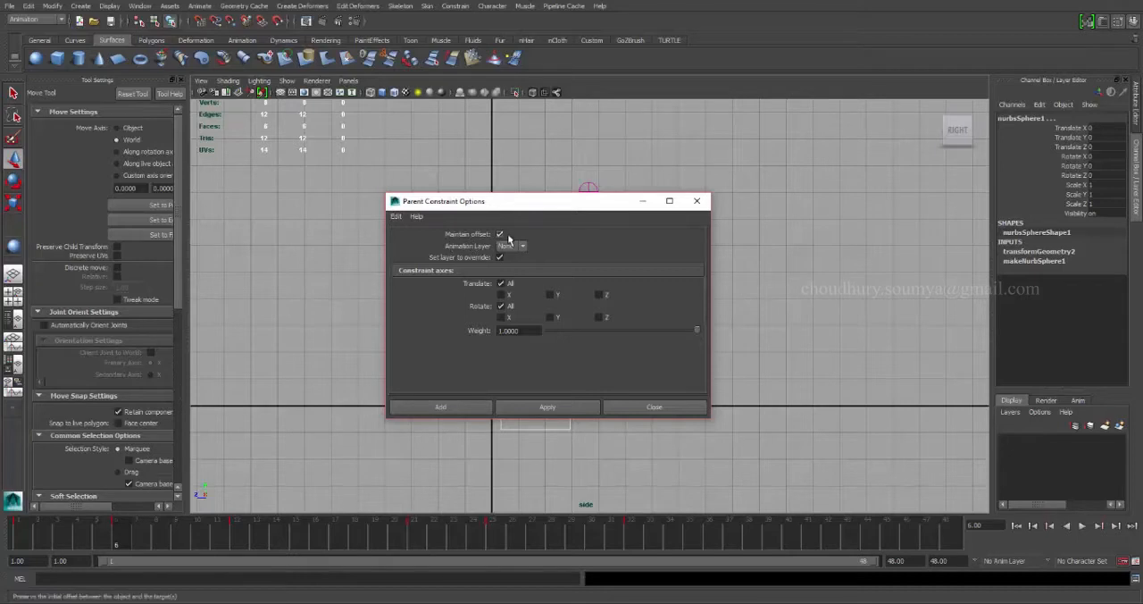
left_click(441, 407)
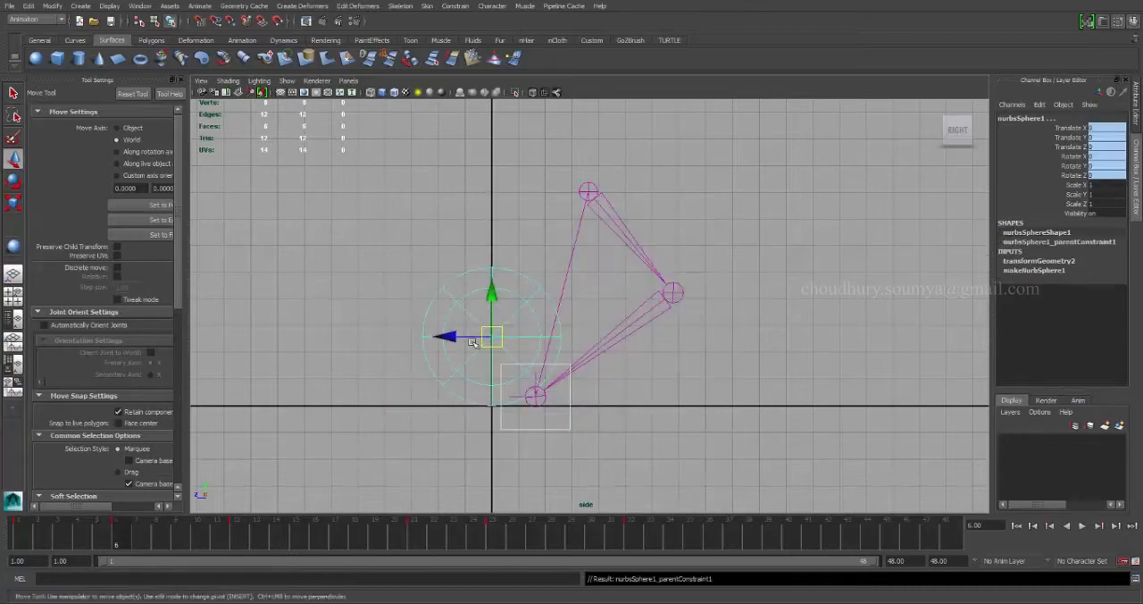
Scrub the constrained motion to frame 25, then set a key on all the sphere's channels at frame 6.
left_click(487, 298)
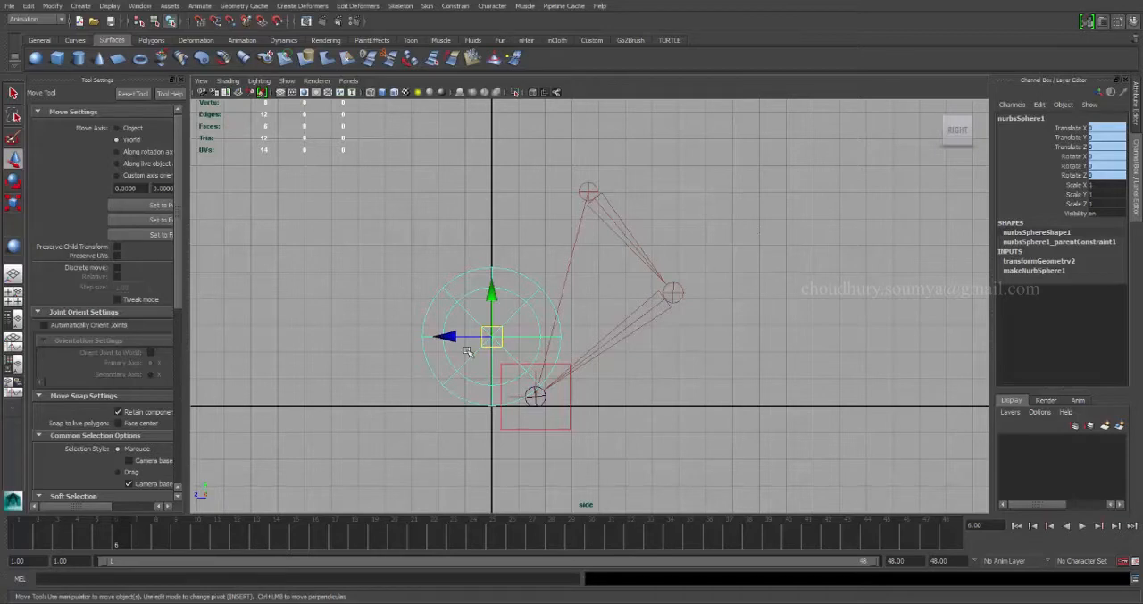
left_click_drag(111, 538, 502, 534)
left_click(520, 413)
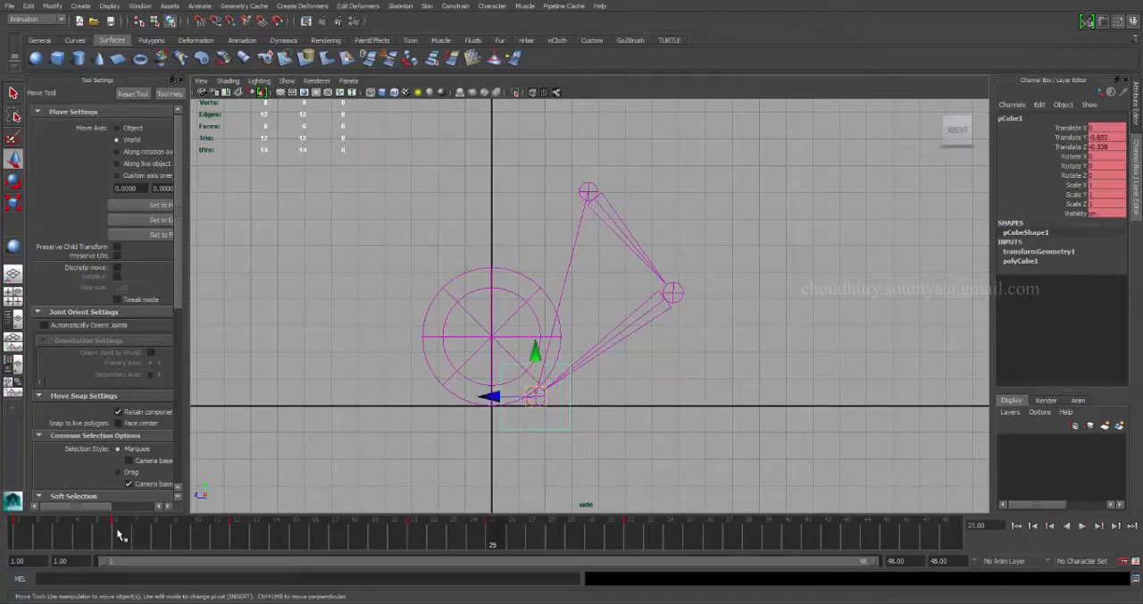
left_click(119, 534)
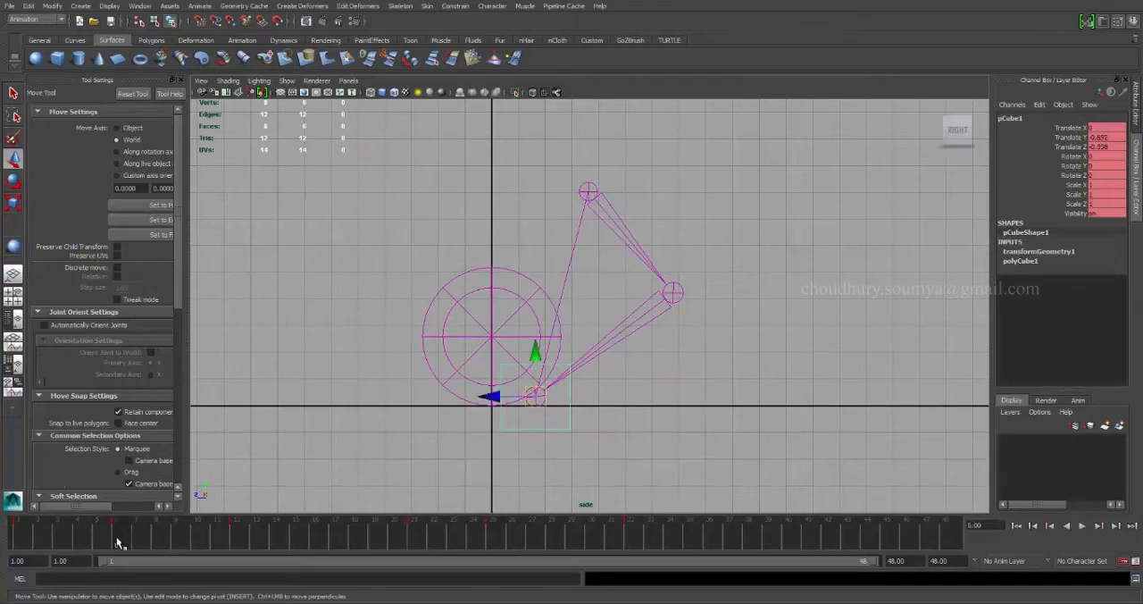
left_click(456, 304)
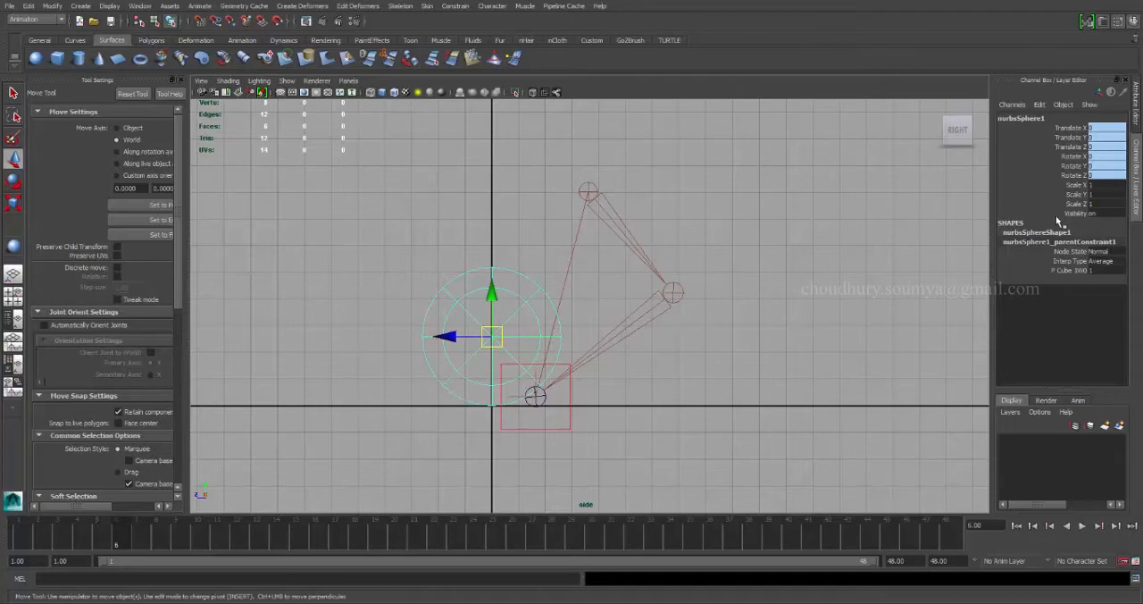
key("s")
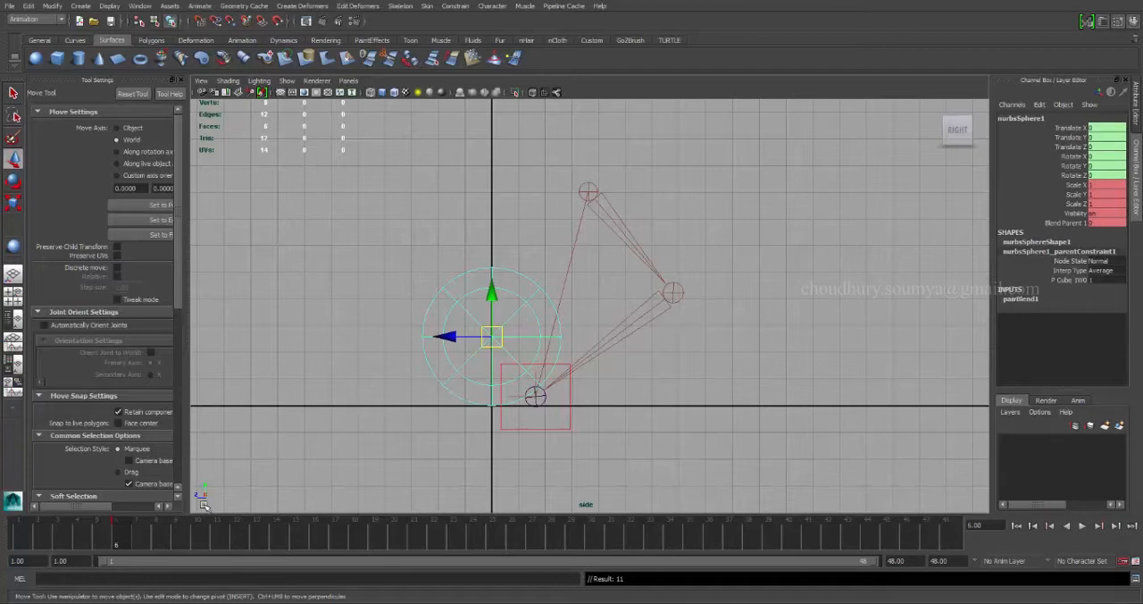
Check the cube's pose at frame 25 and set a key on the sphere there.
left_click_drag(115, 540, 496, 535)
left_click(536, 429)
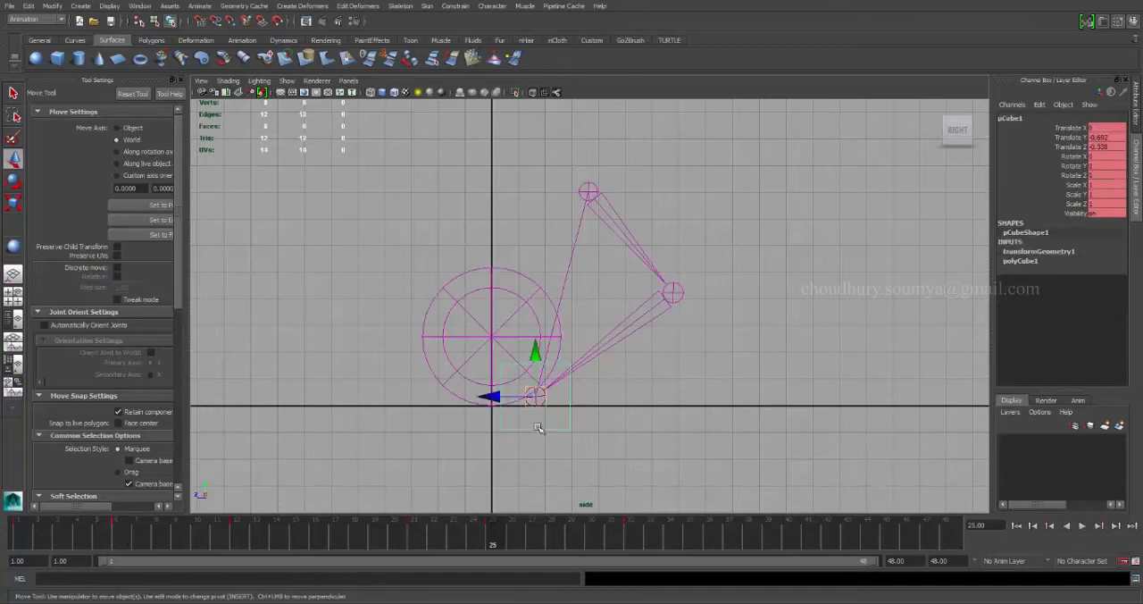
left_click_drag(112, 543, 493, 541)
left_click_drag(418, 395, 446, 374)
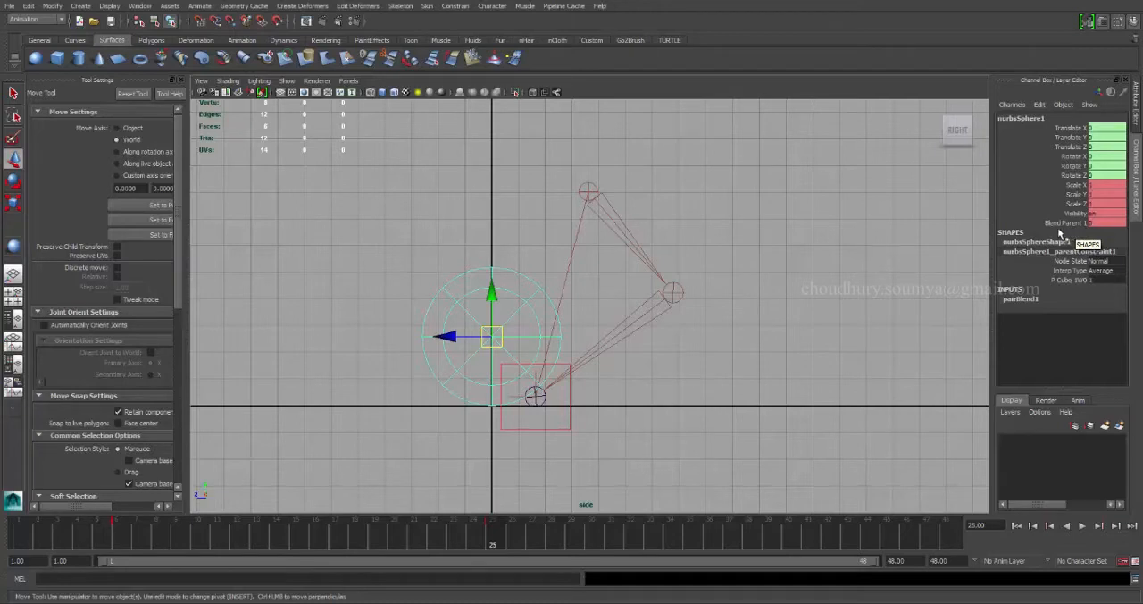
Set the sphere's Blend Parent 1 to 1 at frame 6 and play back the animation.
left_click(133, 534)
left_click(1114, 223)
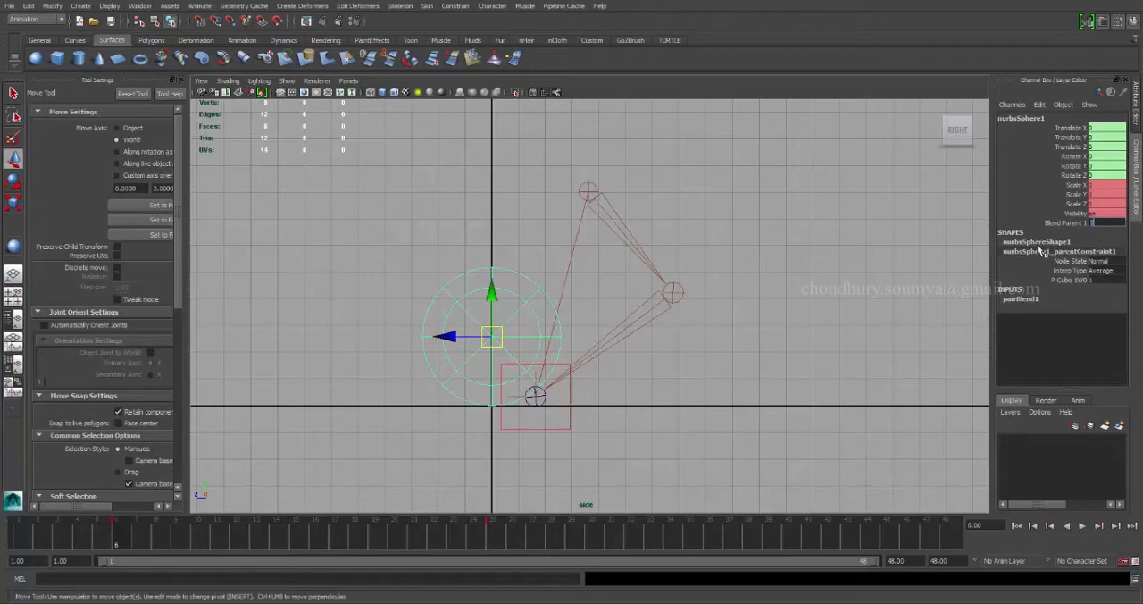
key("Return")
left_click(492, 535)
key("alt+v")
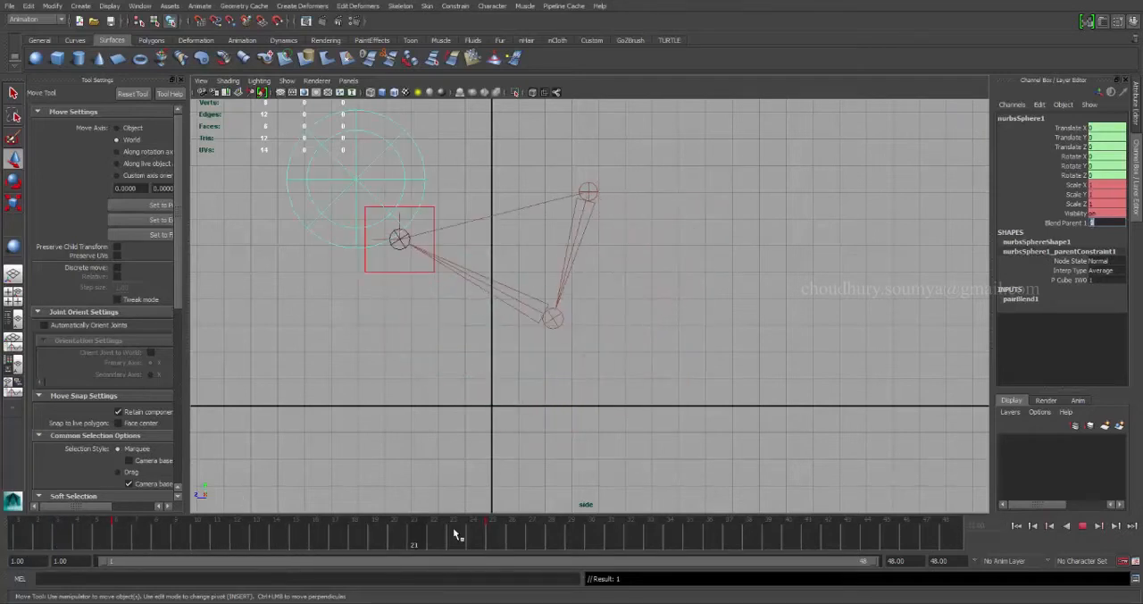
key("alt+v")
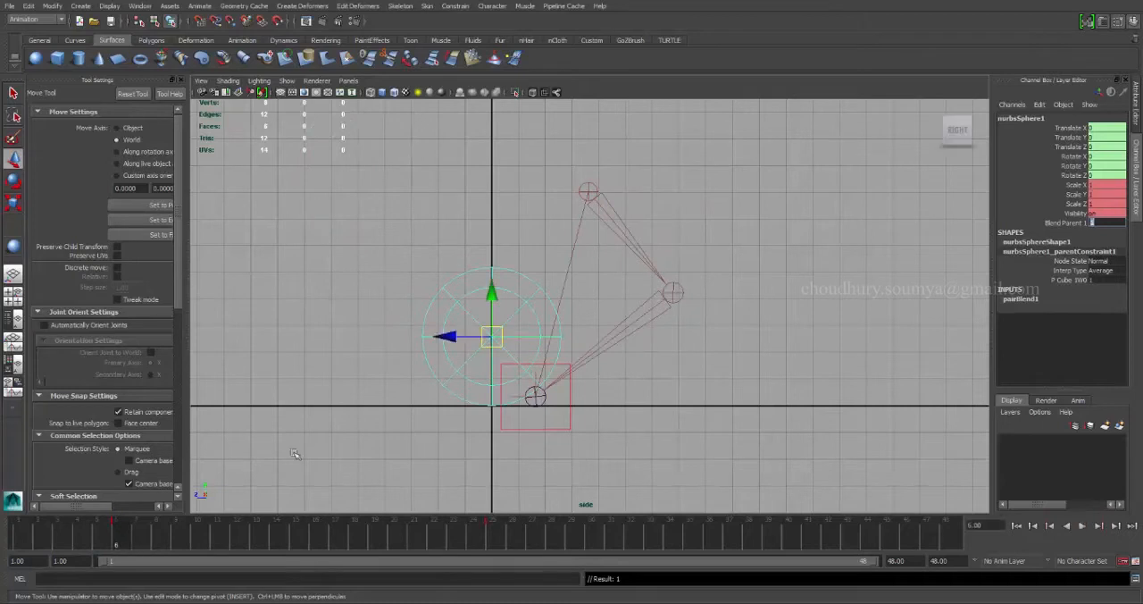
Key the sphere's Blend Parent 1 at 0 on frame 5, and check the pickup in playback.
left_click(1061, 222)
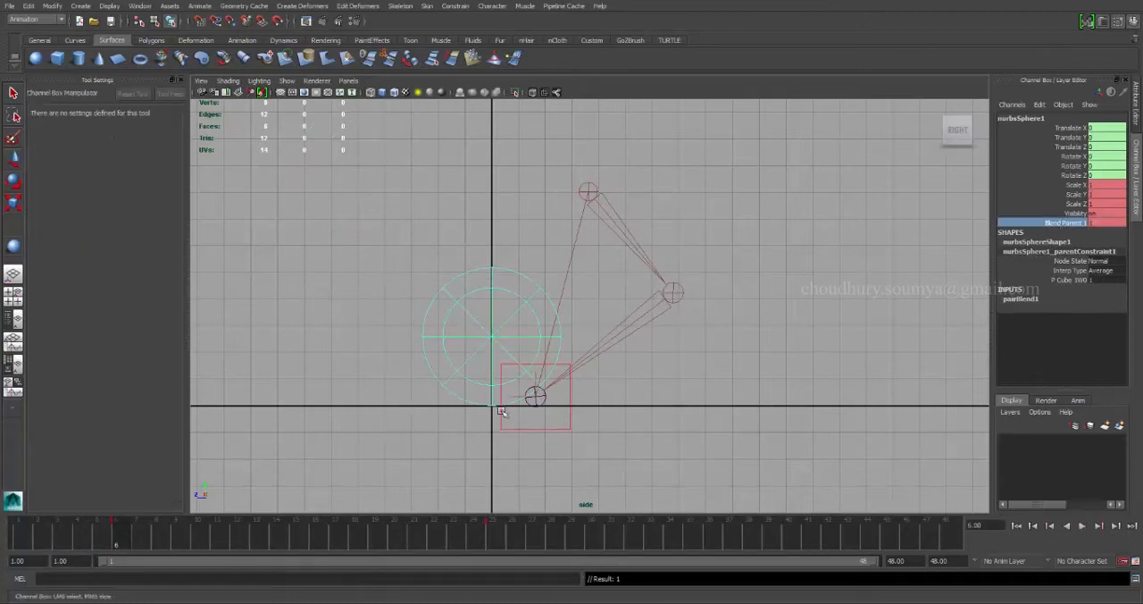
mouse_move(122, 541)
left_mouse_down()
mouse_move(426, 540)
mouse_move(113, 542)
left_mouse_up()
key("alt+v")
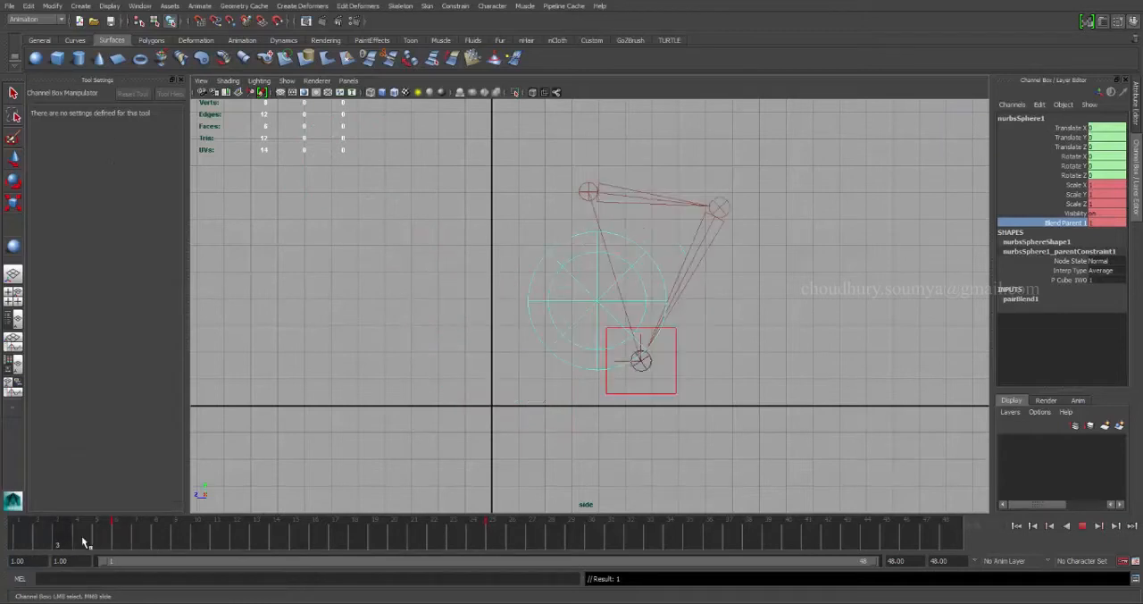
left_click(115, 543)
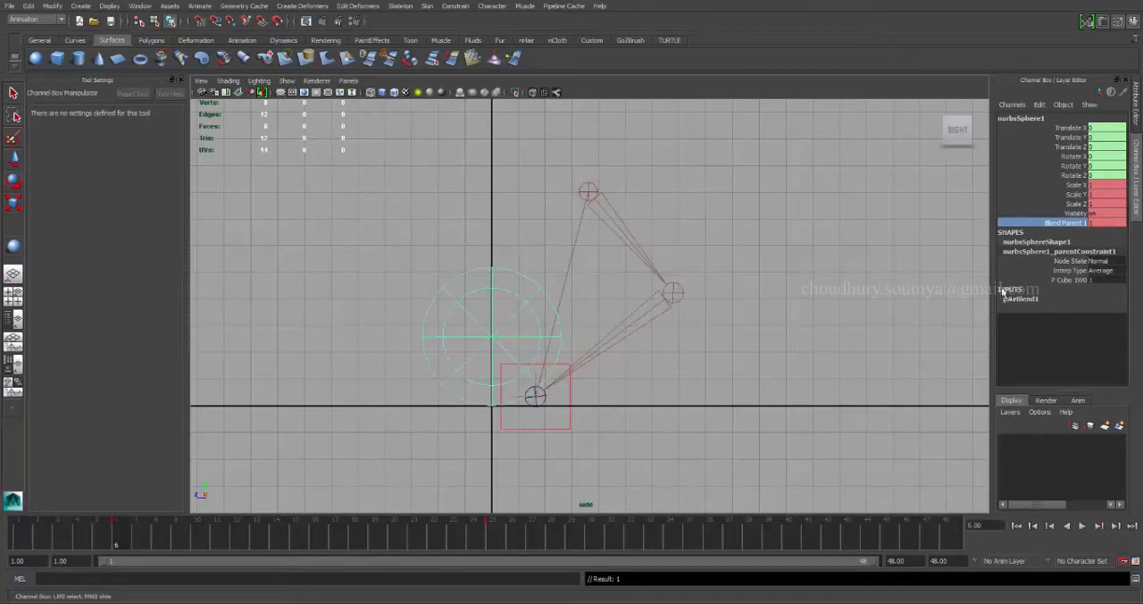
left_click(108, 540)
double_click(1114, 222)
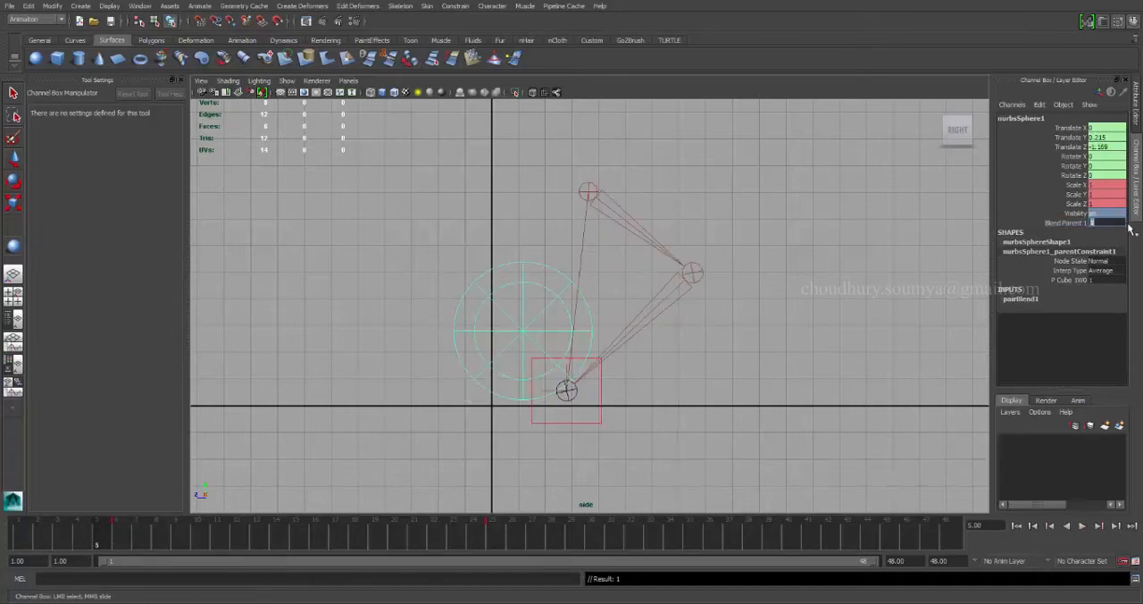
left_click(1061, 225)
left_click(1100, 225)
type("0")
key("Return")
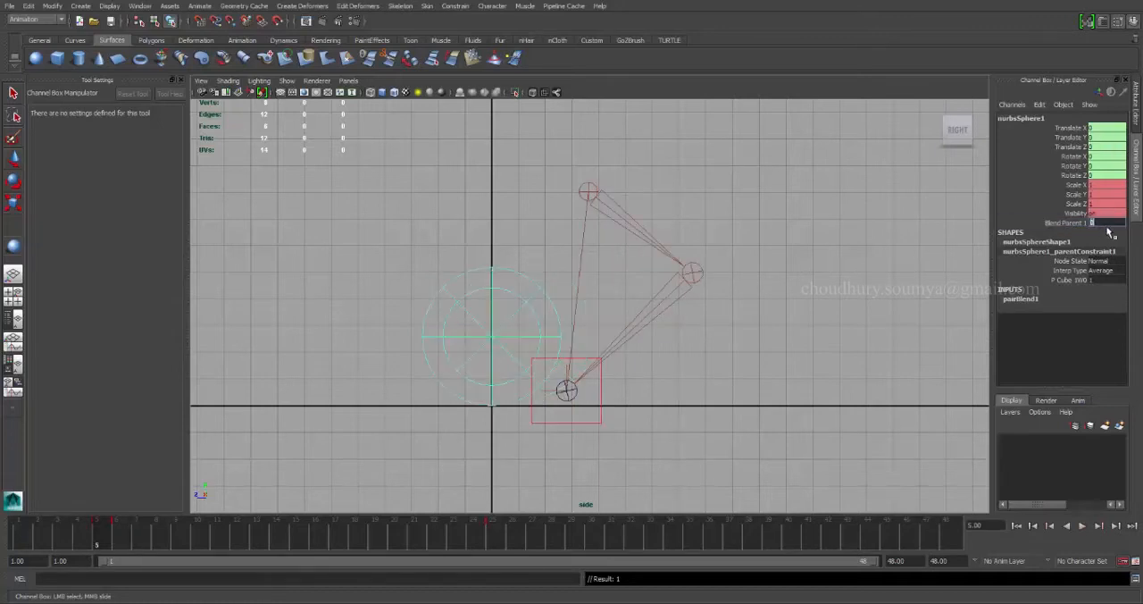
key("alt+v")
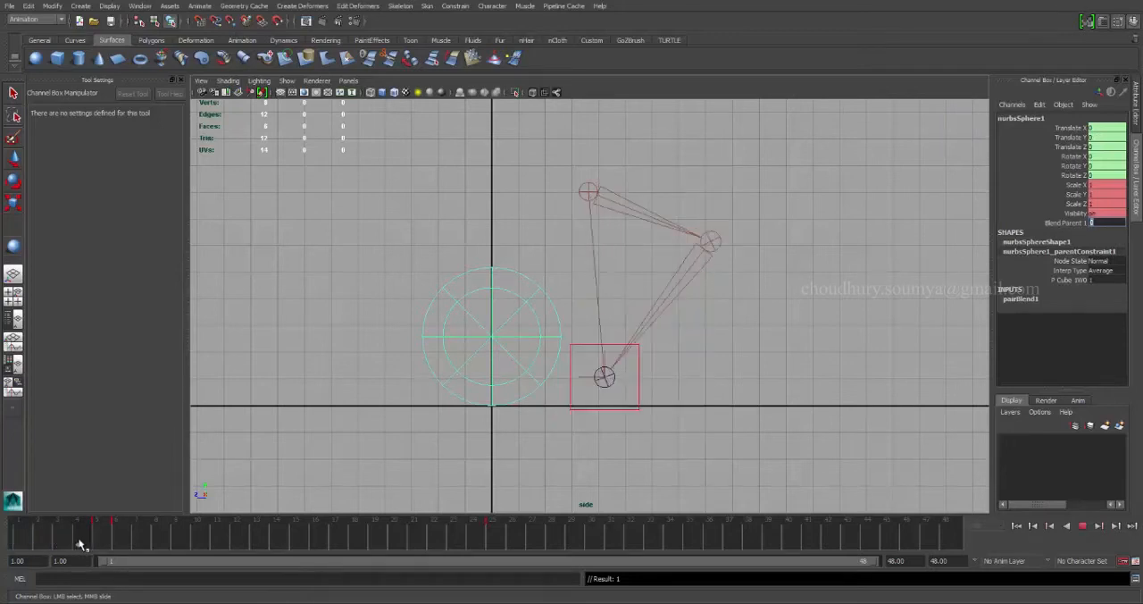
Key the sphere's Blend Parent 1 at 0 on frame 26, scrub to frame 33 and clear the selection.
left_click_drag(98, 540, 493, 543)
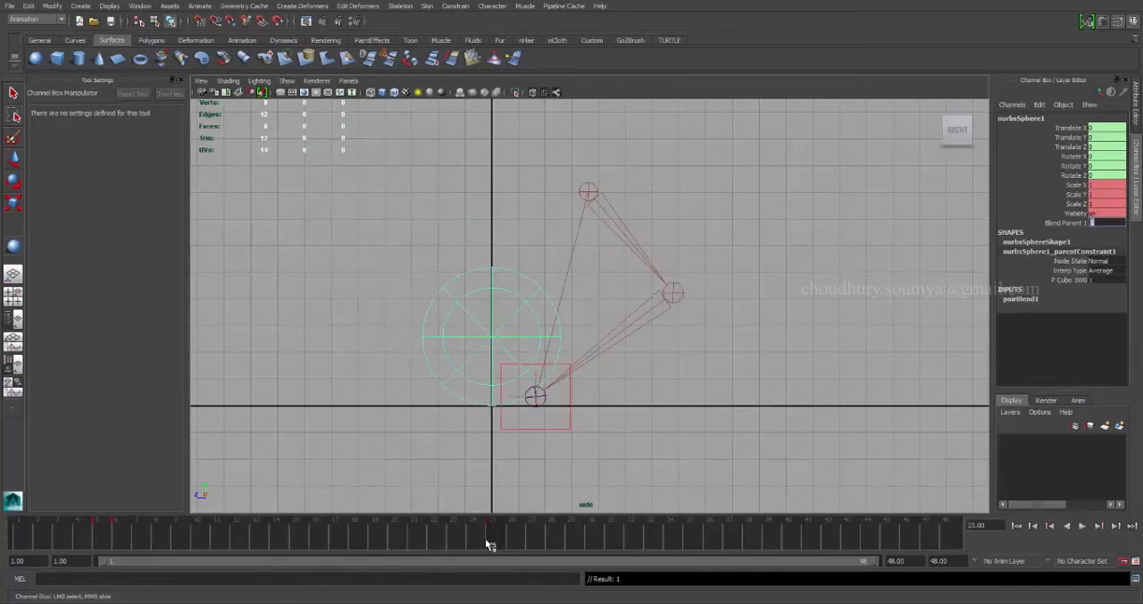
key("alt+v")
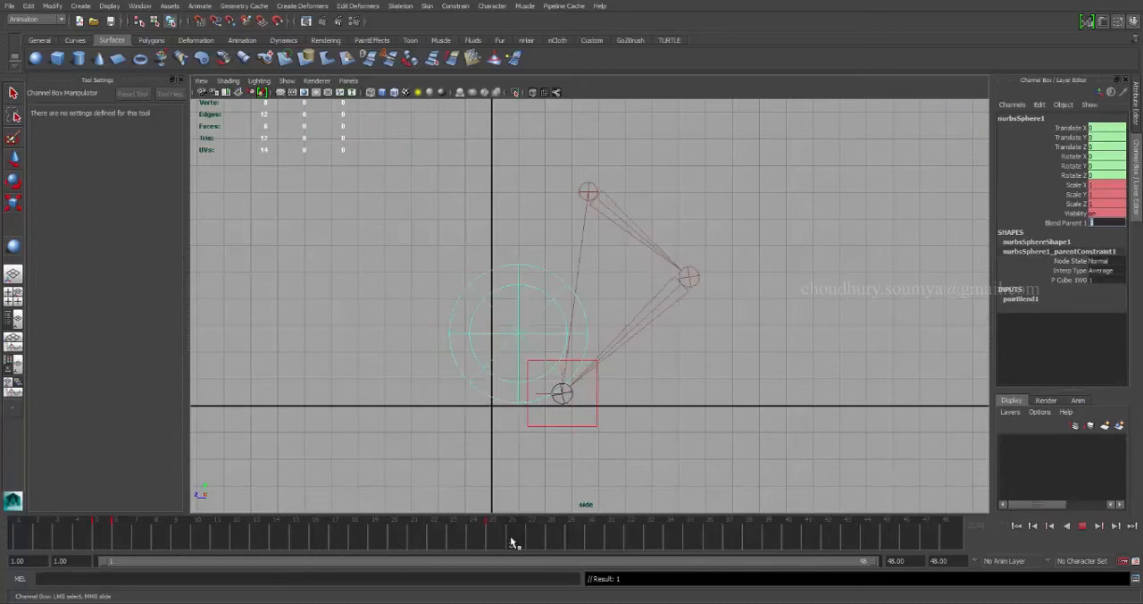
key("alt+v")
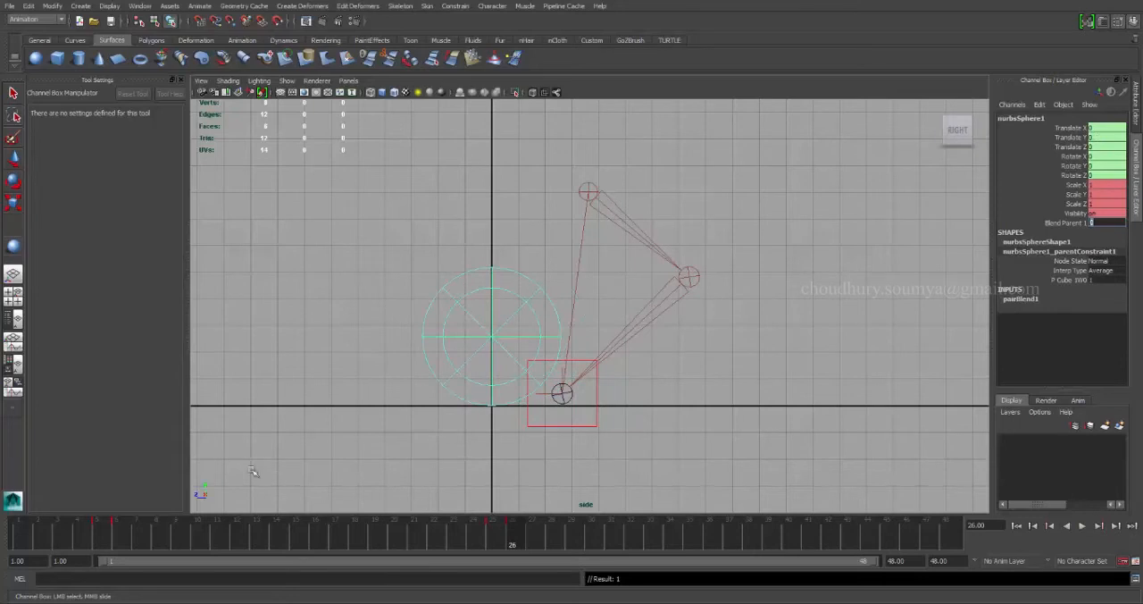
mouse_move(104, 540)
left_mouse_down()
mouse_move(1, 535)
mouse_move(650, 535)
left_mouse_up()
left_click(679, 482)
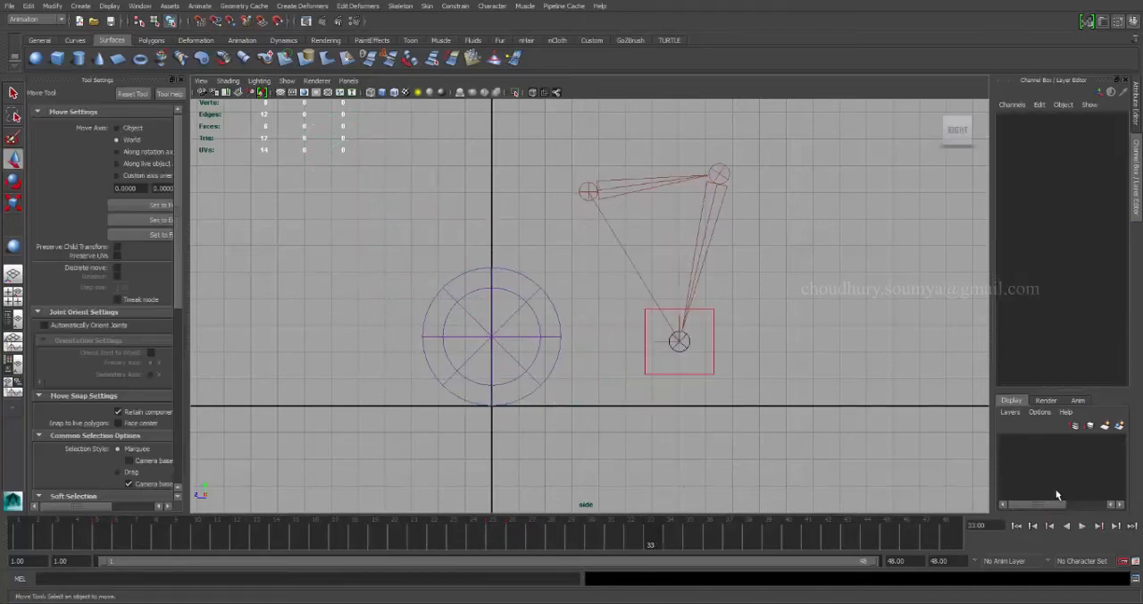
Play the animation from the first frame with a black viewport background and the grid hidden, then stop playback.
left_click(1016, 527)
left_click(1079, 526)
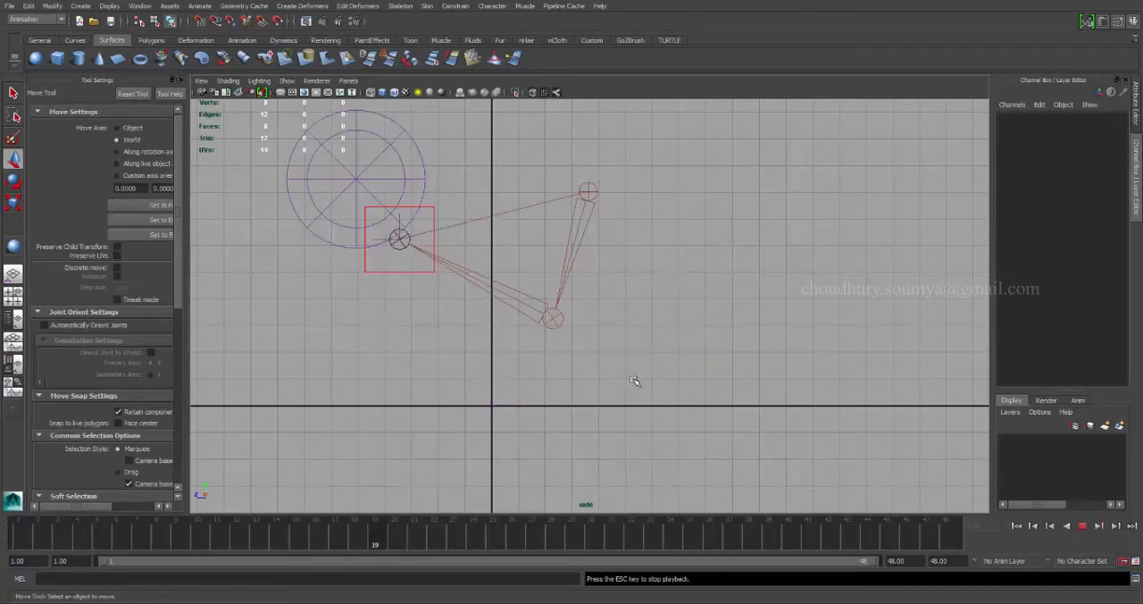
key("alt+b")
key("alt+b")
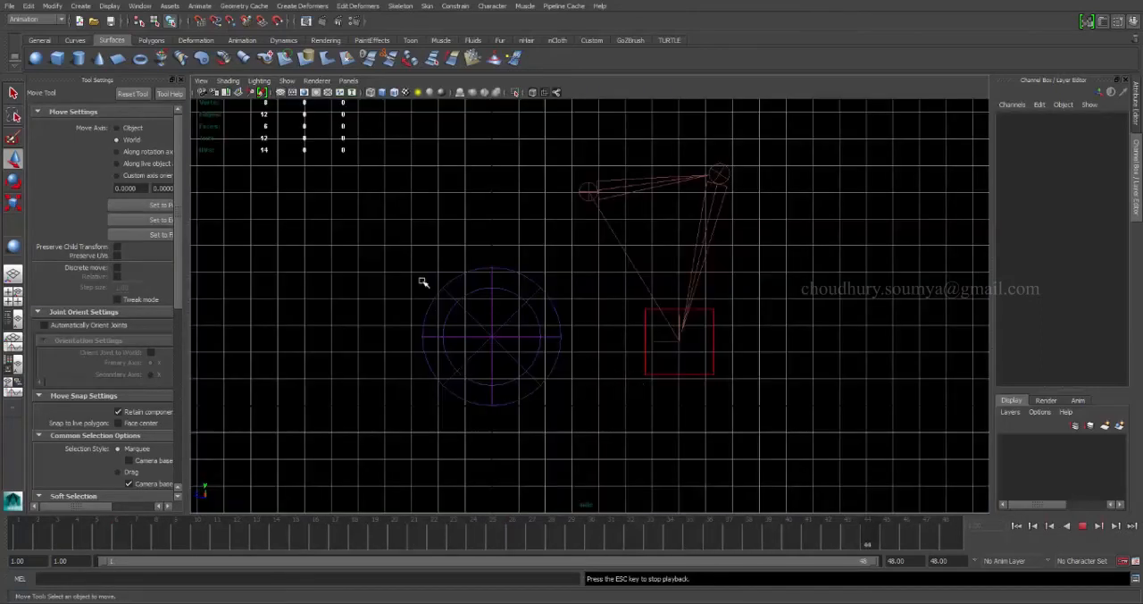
left_click(292, 93)
left_click(281, 92)
left_click(292, 93)
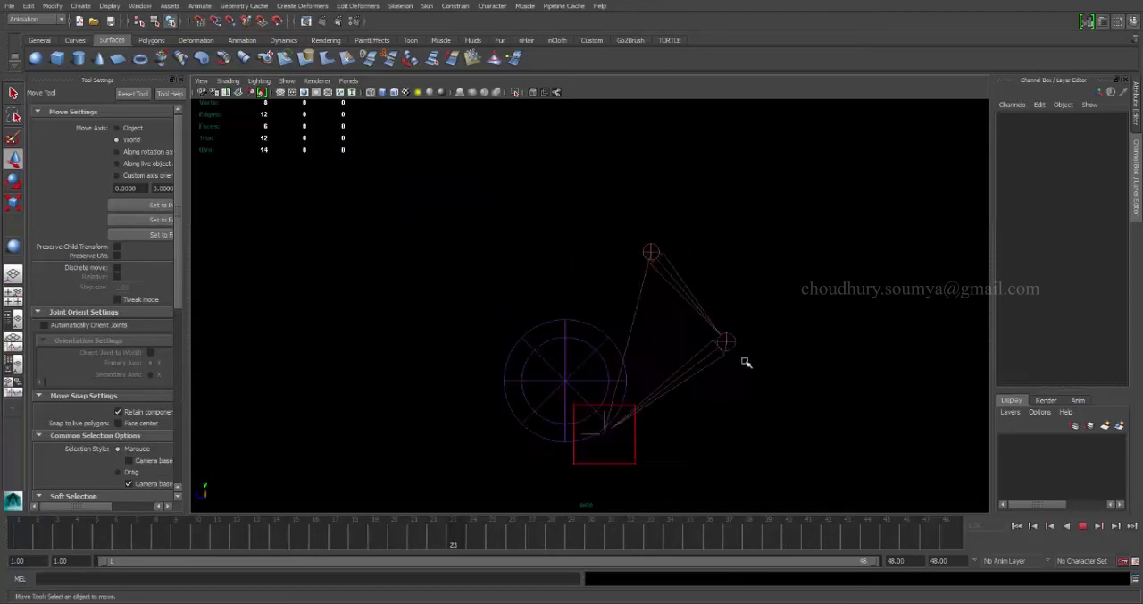
left_click(1082, 527)
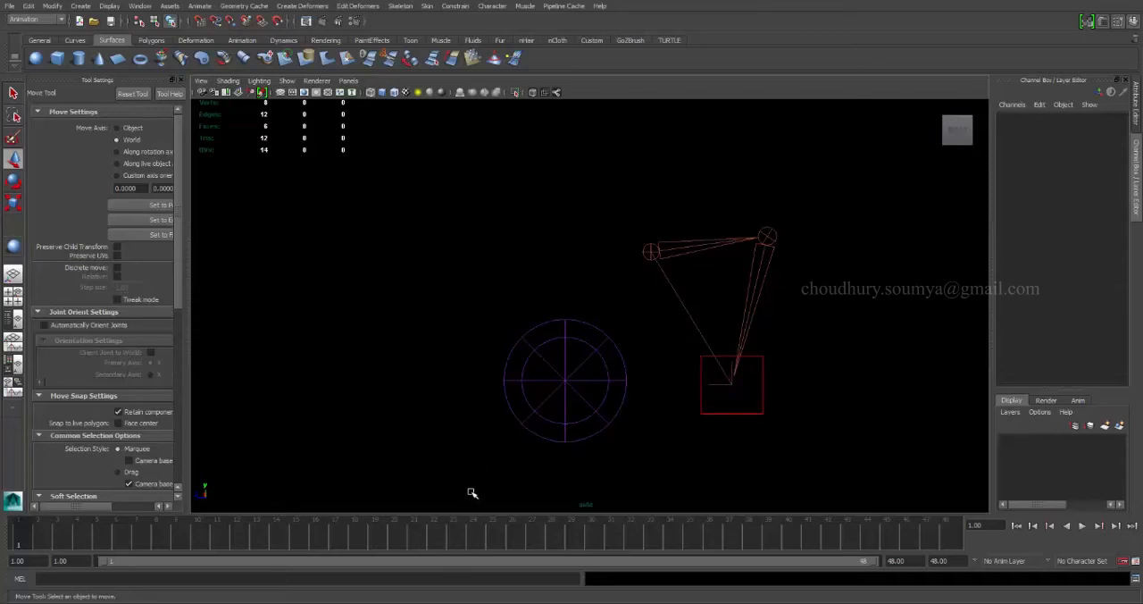
Switch to Microsoft Paint by running mspaint.
key("super+r")
type("msp")
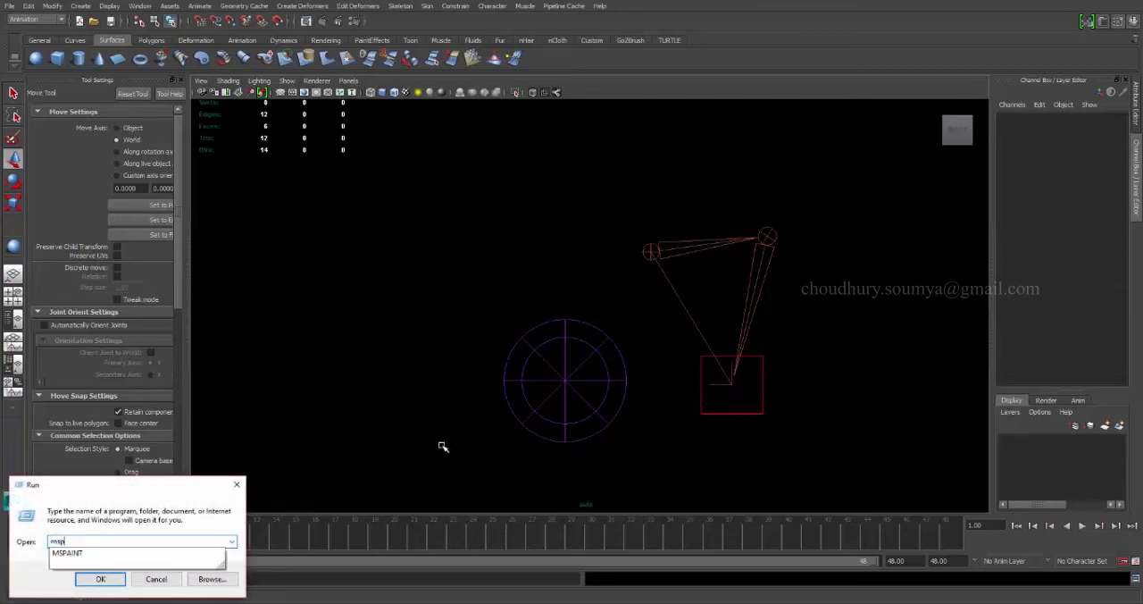
type("aint")
key("Return")
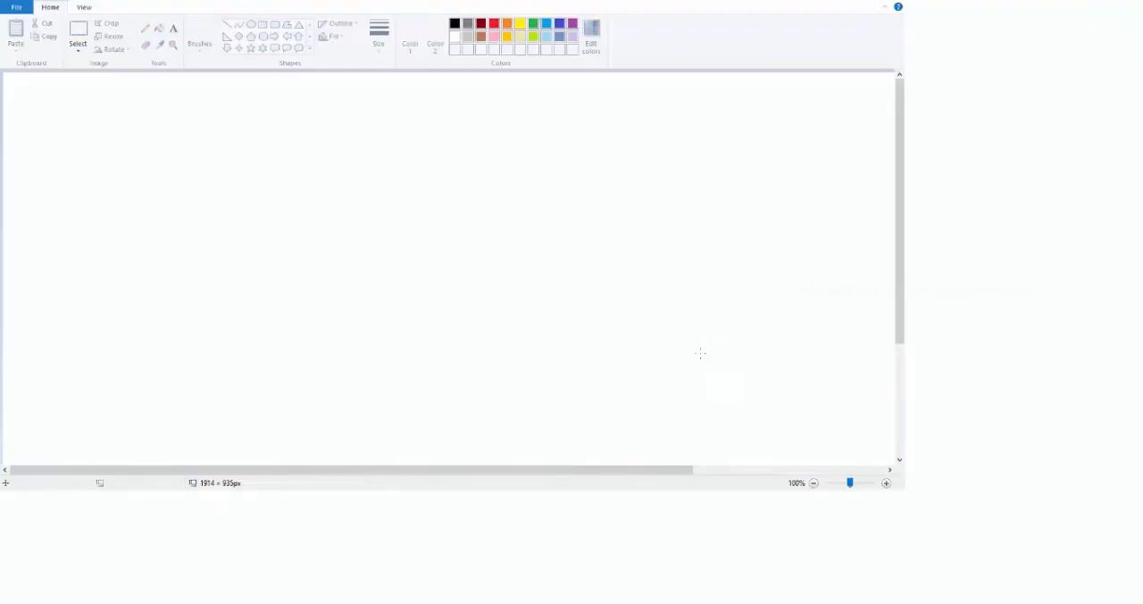
left_click_drag(414, 203, 540, 184)
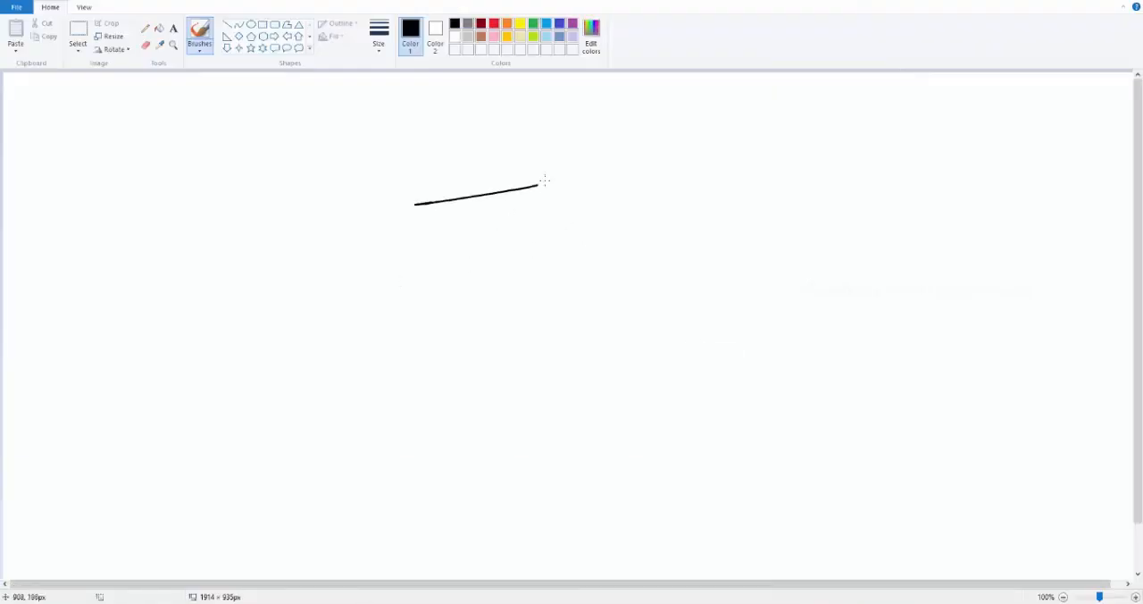
left_click_drag(409, 204, 465, 344)
key("ctrl+z")
left_click_drag(412, 206, 399, 401)
key("ctrl+z")
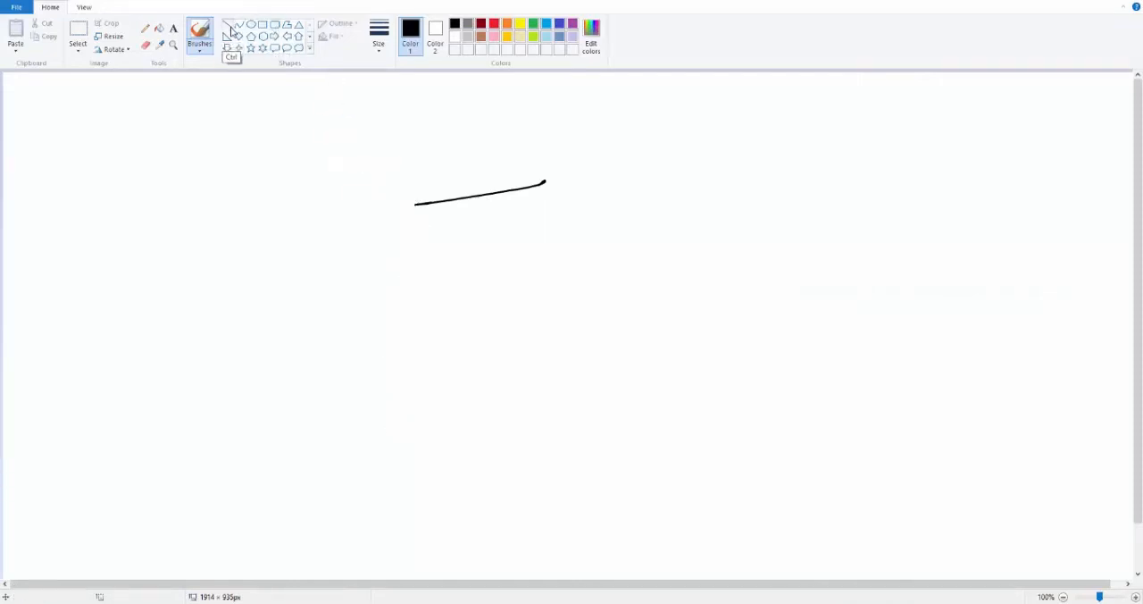
key("ctrl+z")
Draw a slanted straight line about 193 by 51 px and a vertical line about 405 px long below its lower end.
left_click(227, 24)
left_click_drag(303, 212, 417, 185)
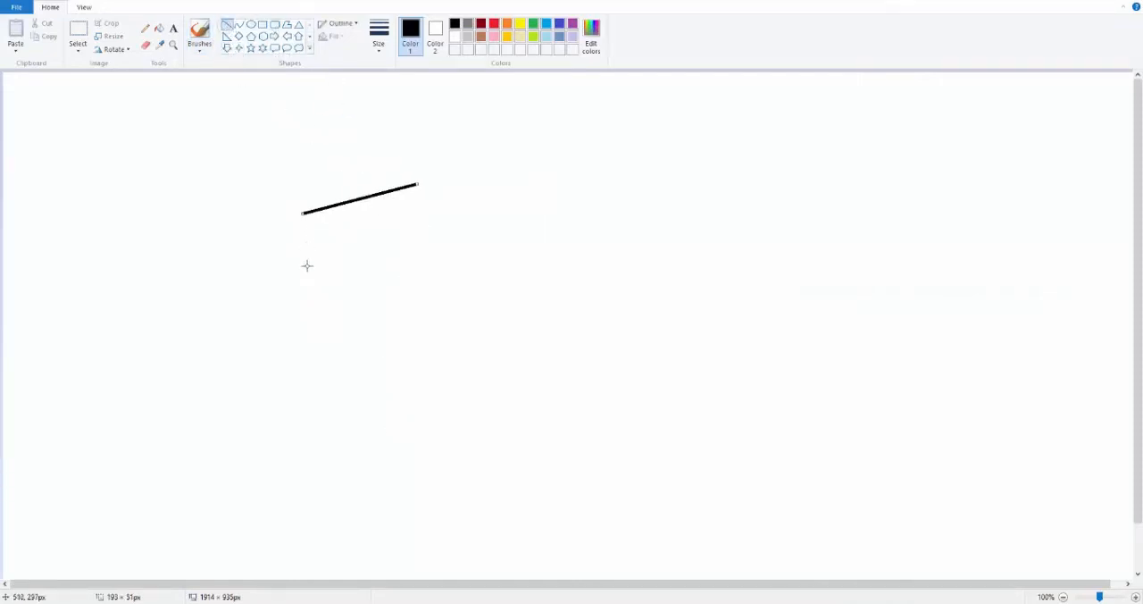
mouse_move(316, 450)
left_mouse_down()
mouse_move(306, 401)
mouse_move(316, 212)
left_mouse_up()
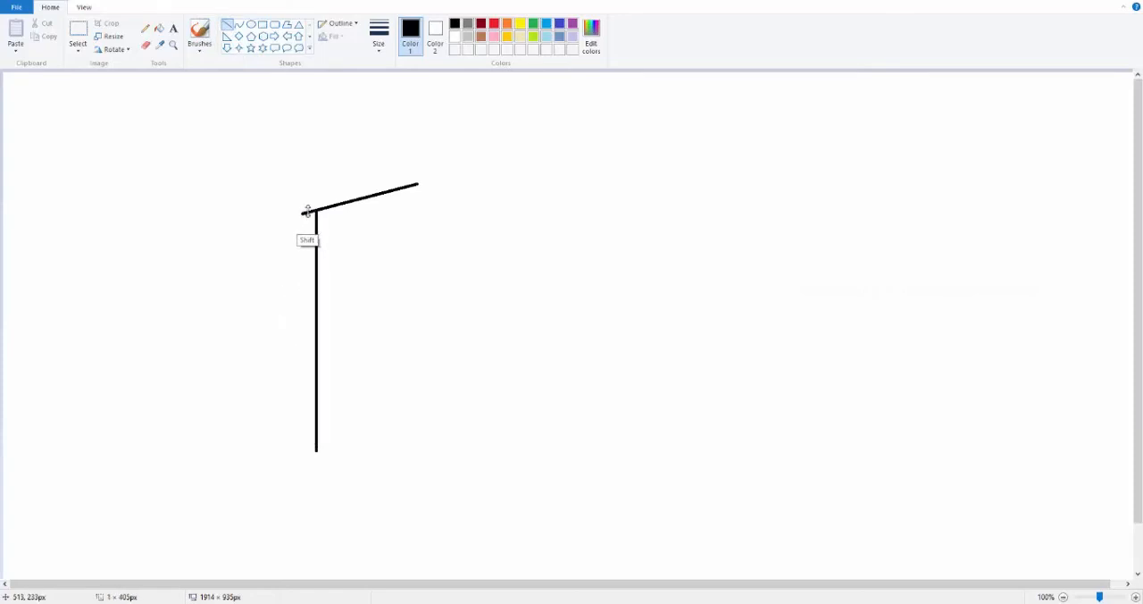
Close the door outline with a vertical line about 397 px long and a slanted line joining the lower ends.
left_click_drag(417, 185, 444, 420, "shift")
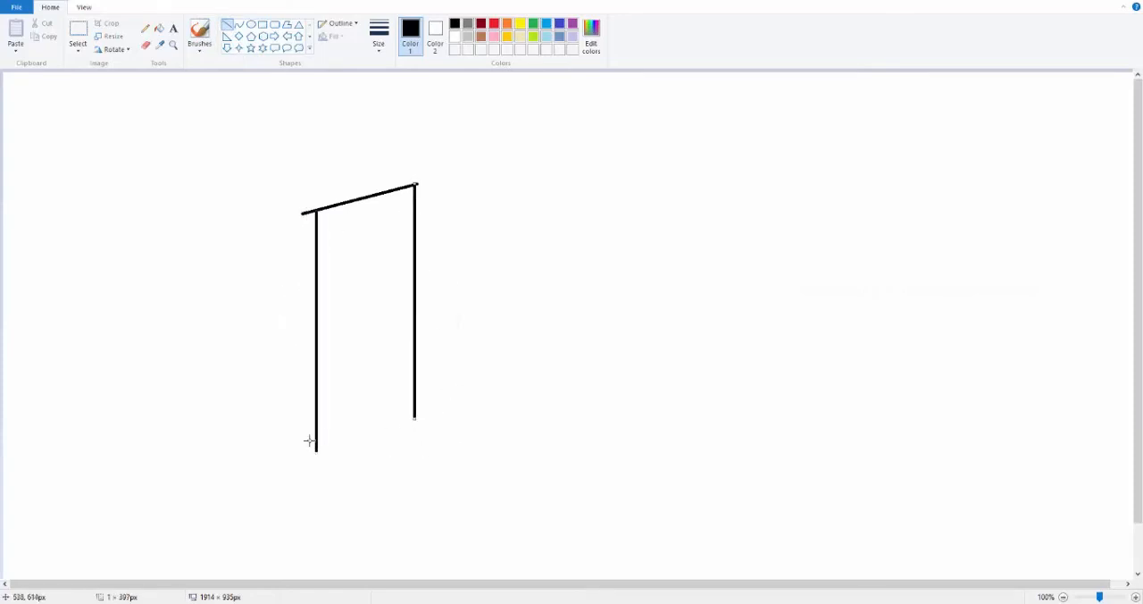
left_click_drag(311, 451, 416, 415)
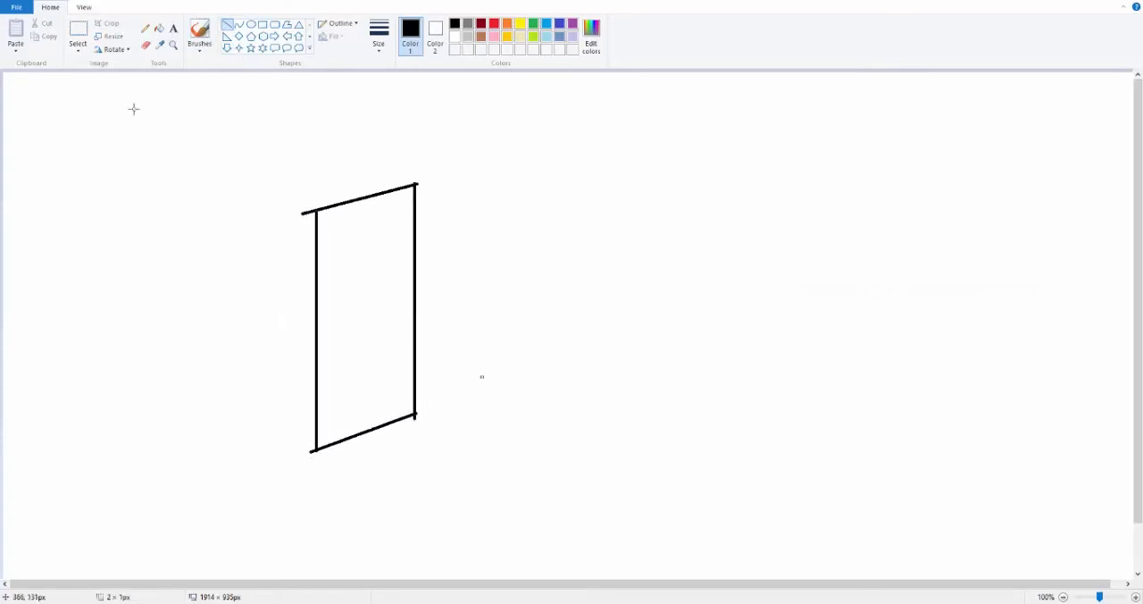
Sketch freehand a black doorknob and an orange hand with a straight arm and curved arrow above it, and set the drawing colour to green.
left_click(145, 27)
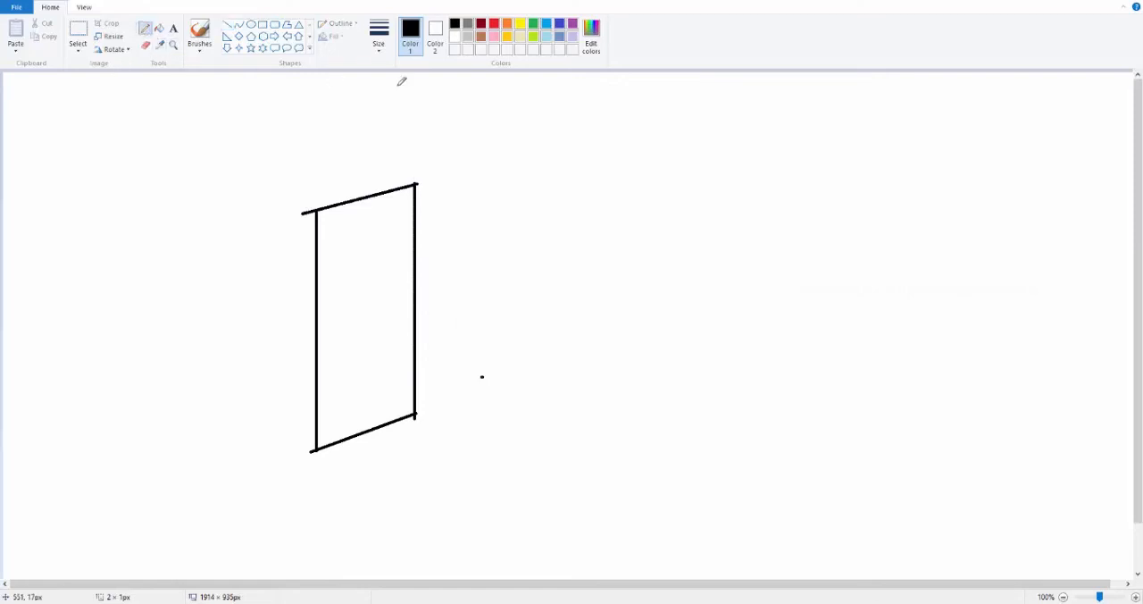
left_click(378, 38)
left_click(373, 130)
left_click(508, 24)
mouse_move(521, 302)
left_mouse_down()
mouse_move(431, 304)
mouse_move(434, 293)
mouse_move(412, 308)
mouse_move(518, 300)
left_mouse_up()
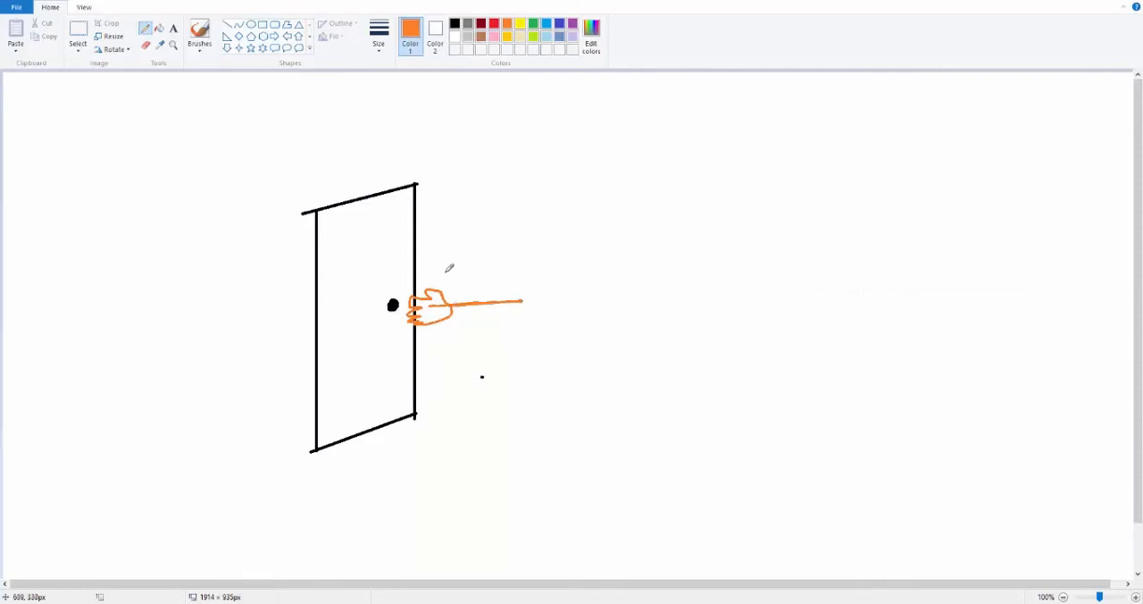
left_click_drag(426, 257, 482, 267)
left_click(533, 24)
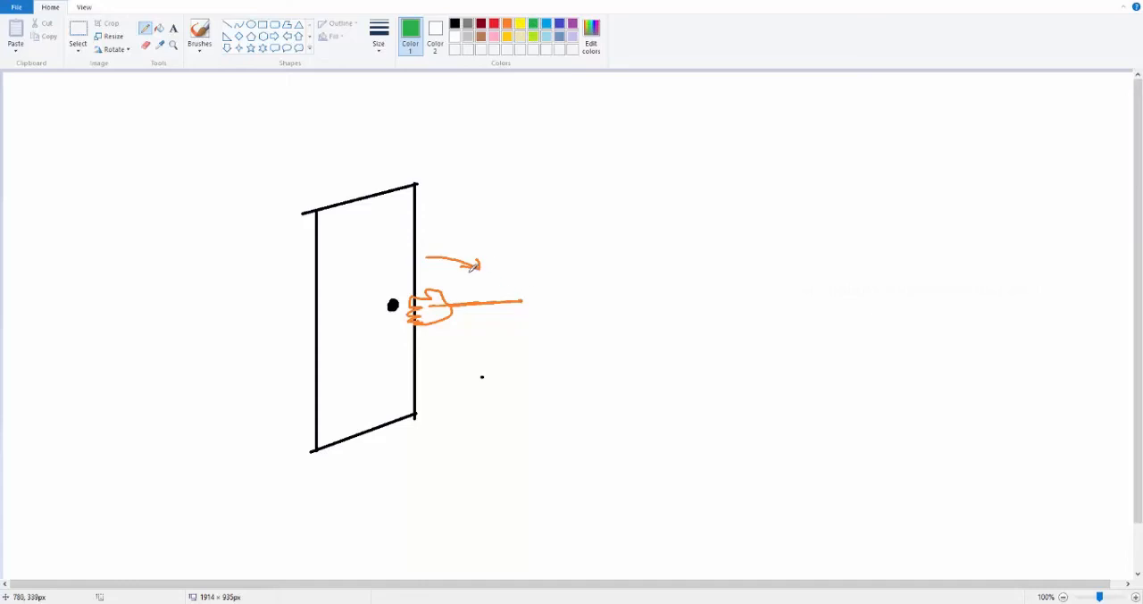
mouse_move(482, 291)
left_mouse_down()
mouse_move(556, 256)
mouse_move(559, 271)
left_mouse_up()
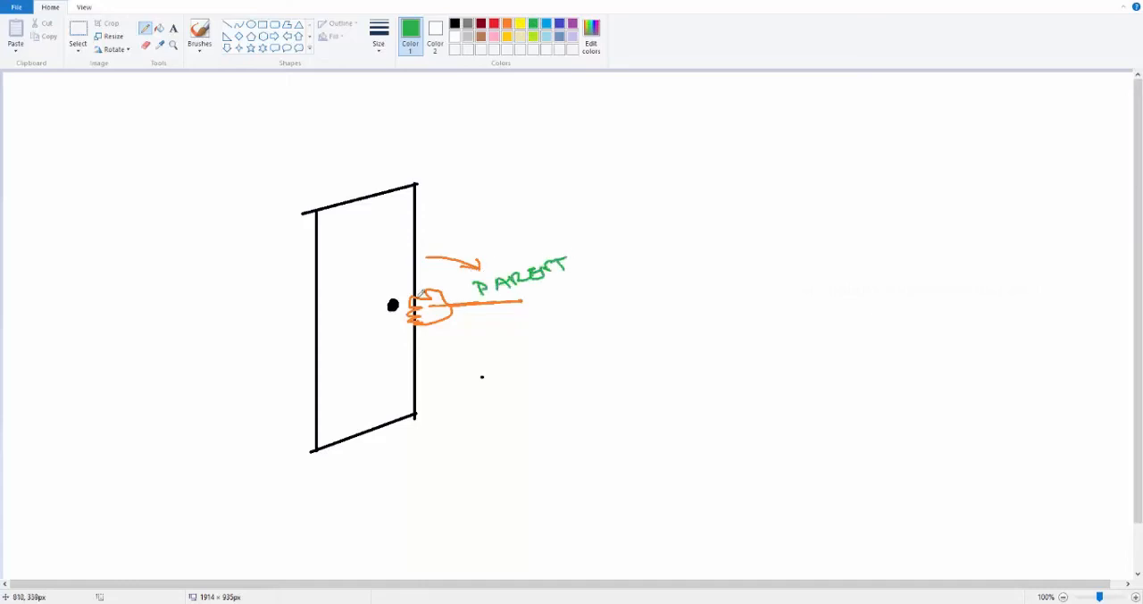
mouse_move(366, 281)
left_mouse_down()
mouse_move(388, 282)
mouse_move(348, 261)
mouse_move(350, 279)
left_mouse_up()
key("ctrl+z")
key("ctrl+z")
key("ctrl+z")
key("ctrl+z")
key("ctrl+z")
key("ctrl+z")
key("ctrl+z")
key("ctrl+z")
key("ctrl+z")
key("ctrl+z")
key("ctrl+z")
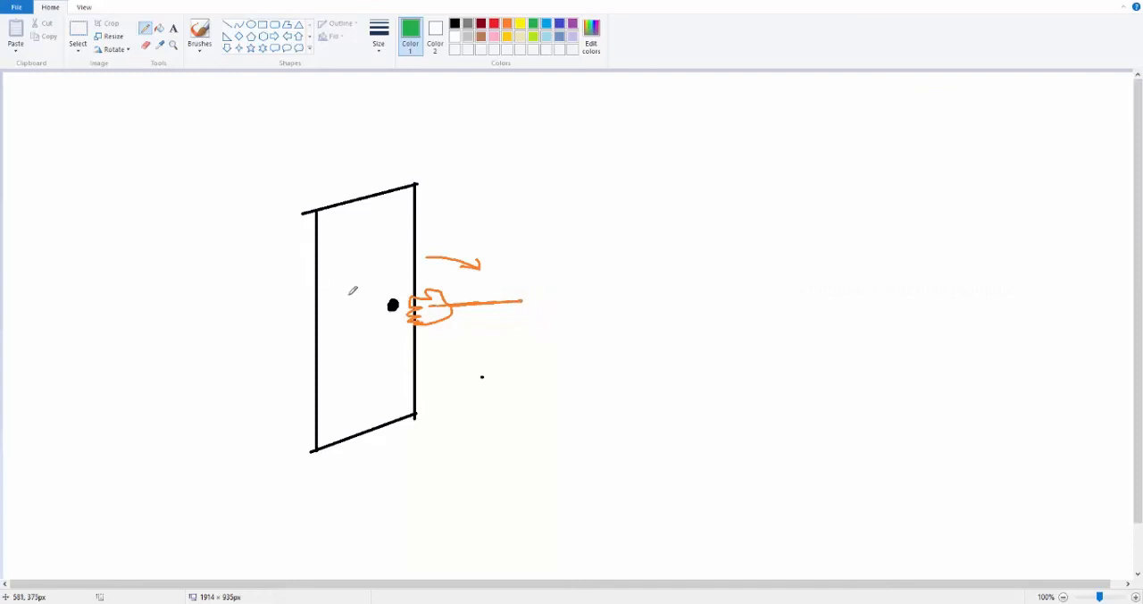
Mark the knob P and the arm C with green arrows, and draw green rotation arrows at the door's hinge edge.
left_click_drag(343, 286, 385, 290)
mouse_move(329, 263)
left_mouse_down()
mouse_move(335, 282)
mouse_move(331, 273)
left_mouse_up()
mouse_move(524, 271)
left_mouse_down()
mouse_move(505, 284)
mouse_move(546, 276)
left_mouse_up()
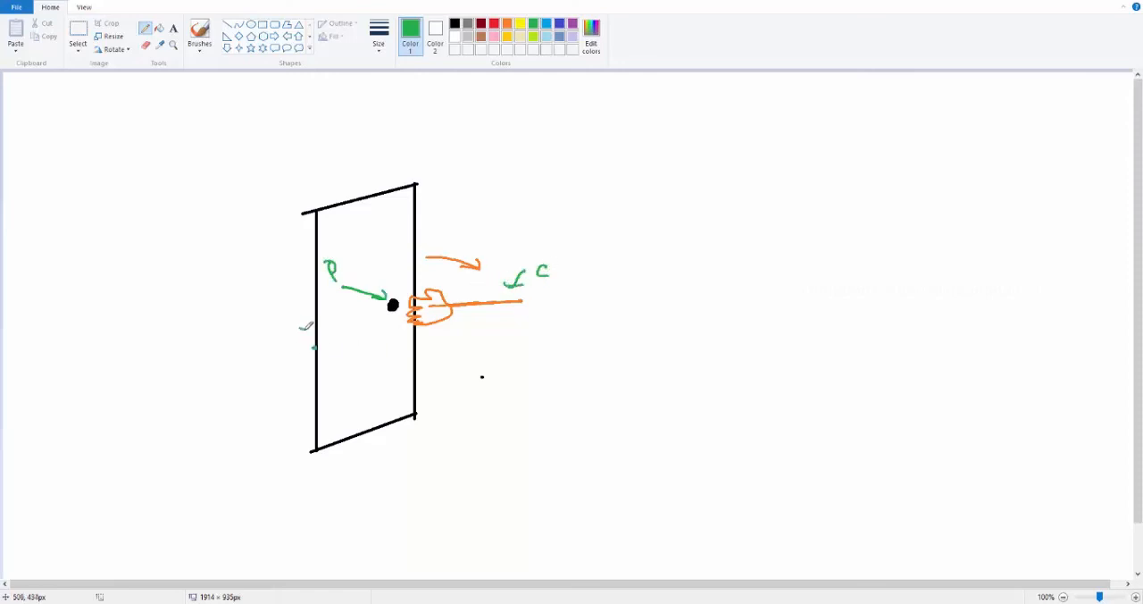
mouse_move(306, 326)
left_mouse_down()
mouse_move(312, 346)
mouse_move(338, 347)
mouse_move(313, 352)
mouse_move(331, 356)
left_mouse_up()
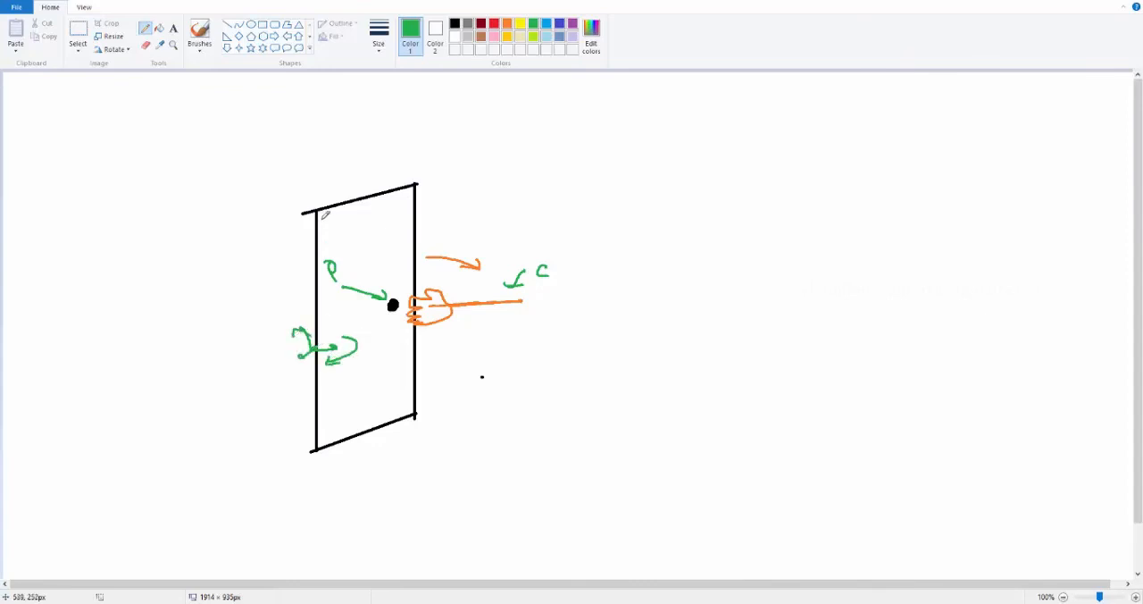
Sketch a dashed green outline of the swung door and a green arm line with arrows from the knob.
left_click_drag(348, 216, 356, 216)
left_click_drag(368, 216, 376, 216)
left_click_drag(388, 216, 394, 215)
left_click(398, 294)
left_click(400, 319)
left_click(398, 342)
left_click(390, 363)
left_click(386, 391)
left_click(389, 417)
left_click(393, 441)
left_click_drag(336, 457, 342, 457)
left_click_drag(355, 459, 363, 459)
mouse_move(384, 311)
left_mouse_down()
mouse_move(529, 302)
mouse_move(471, 322)
left_mouse_up()
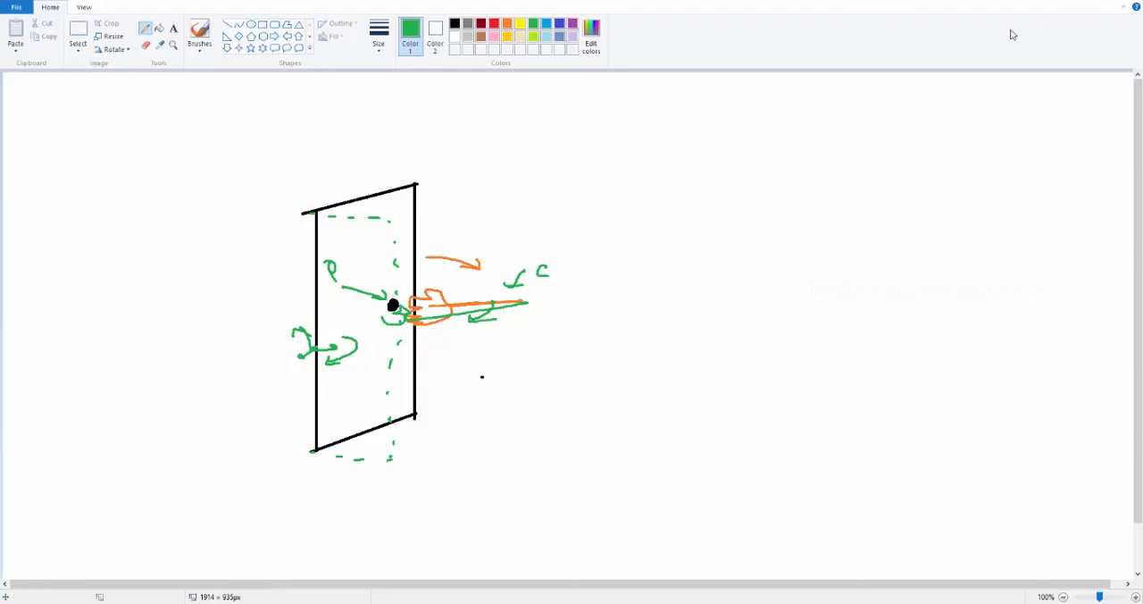
Sketch a green bent arm with a hand under an orange ball, label the ball P in blue and add blue strokes around the hand.
mouse_move(768, 238)
left_mouse_down()
mouse_move(738, 277)
mouse_move(632, 267)
mouse_move(637, 284)
mouse_move(594, 256)
mouse_move(664, 243)
mouse_move(631, 270)
left_mouse_up()
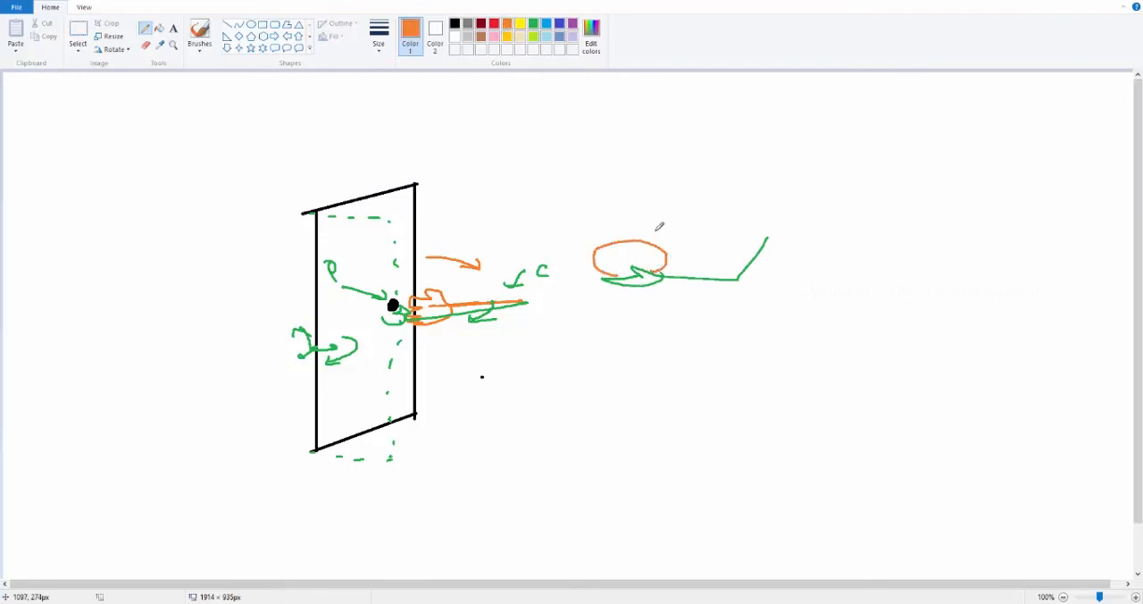
left_click(545, 24)
mouse_move(668, 222)
left_mouse_down()
mouse_move(645, 246)
mouse_move(676, 233)
mouse_move(670, 224)
left_mouse_up()
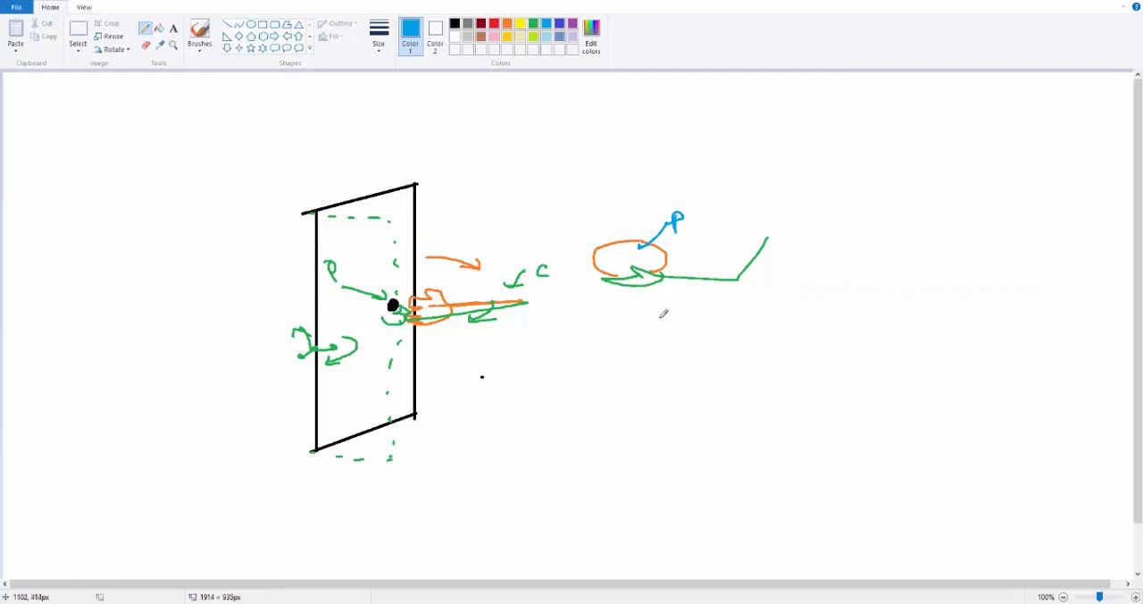
left_click_drag(658, 313, 644, 290)
mouse_move(645, 290)
left_mouse_down()
mouse_move(639, 298)
mouse_move(671, 286)
left_mouse_up()
left_click_drag(635, 235, 641, 242)
mouse_move(615, 285)
left_mouse_down()
mouse_move(587, 280)
mouse_move(619, 273)
left_mouse_up()
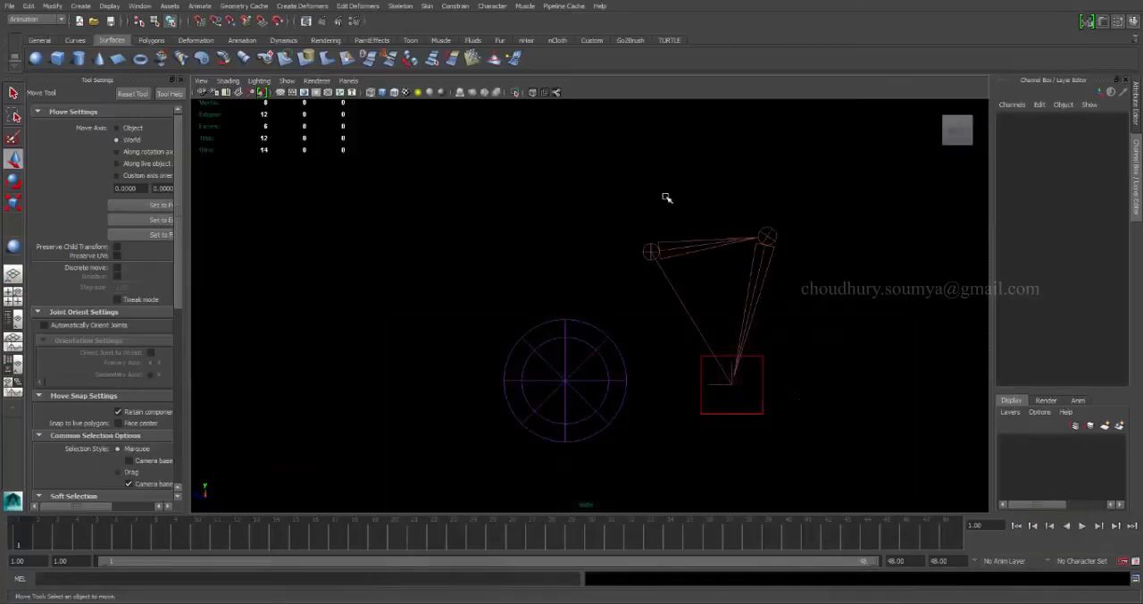
Back in Maya, play the arm and sphere animation, stop it and return to the first frame.
left_click(1080, 526)
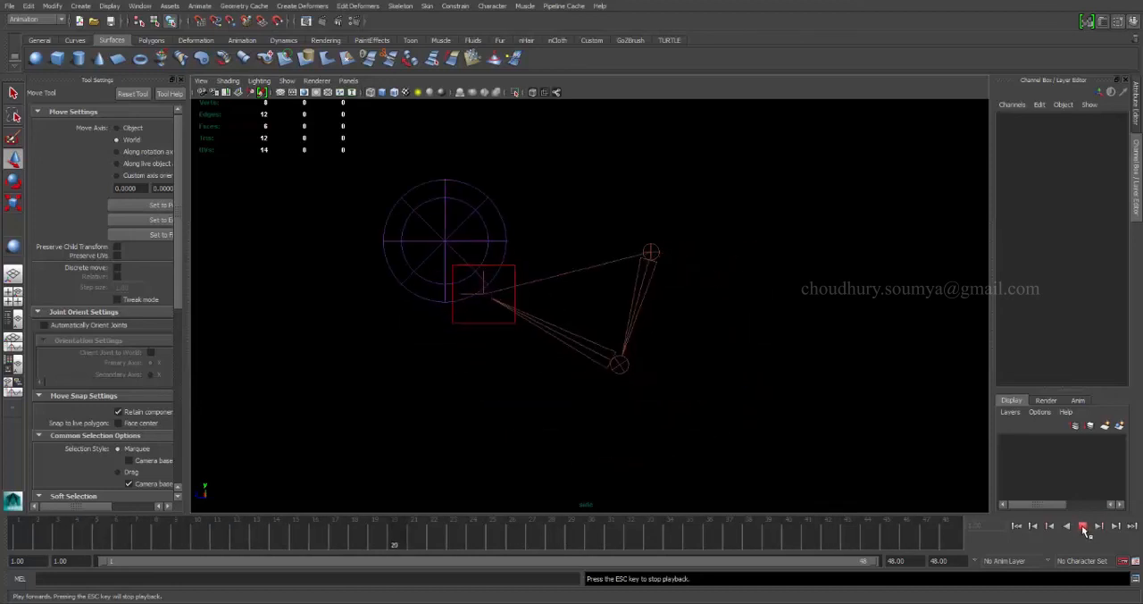
left_click(1083, 527)
left_click(1018, 527)
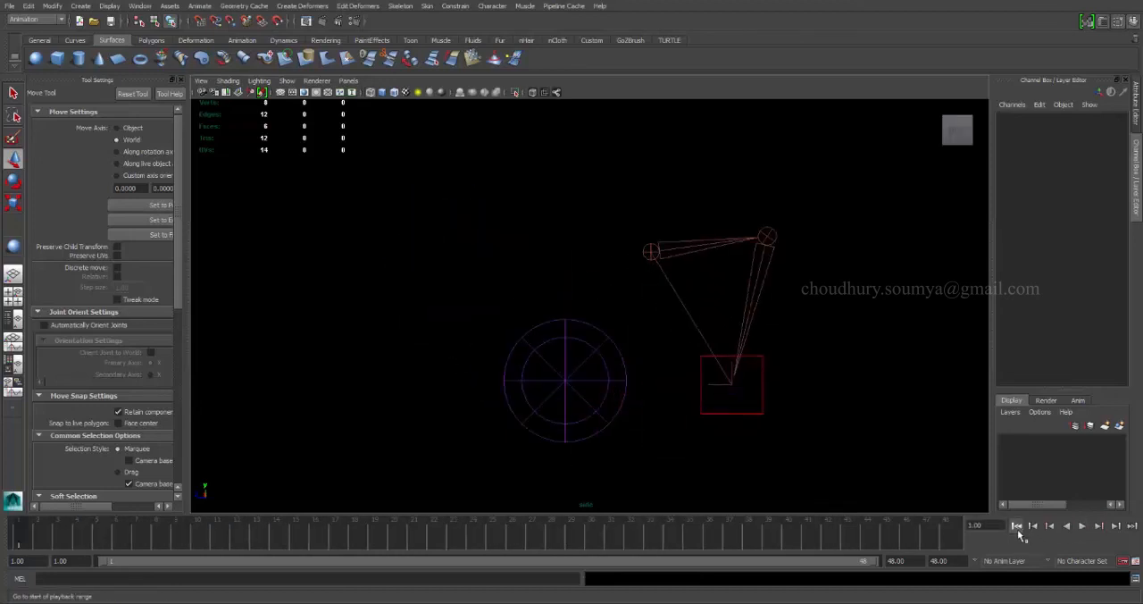